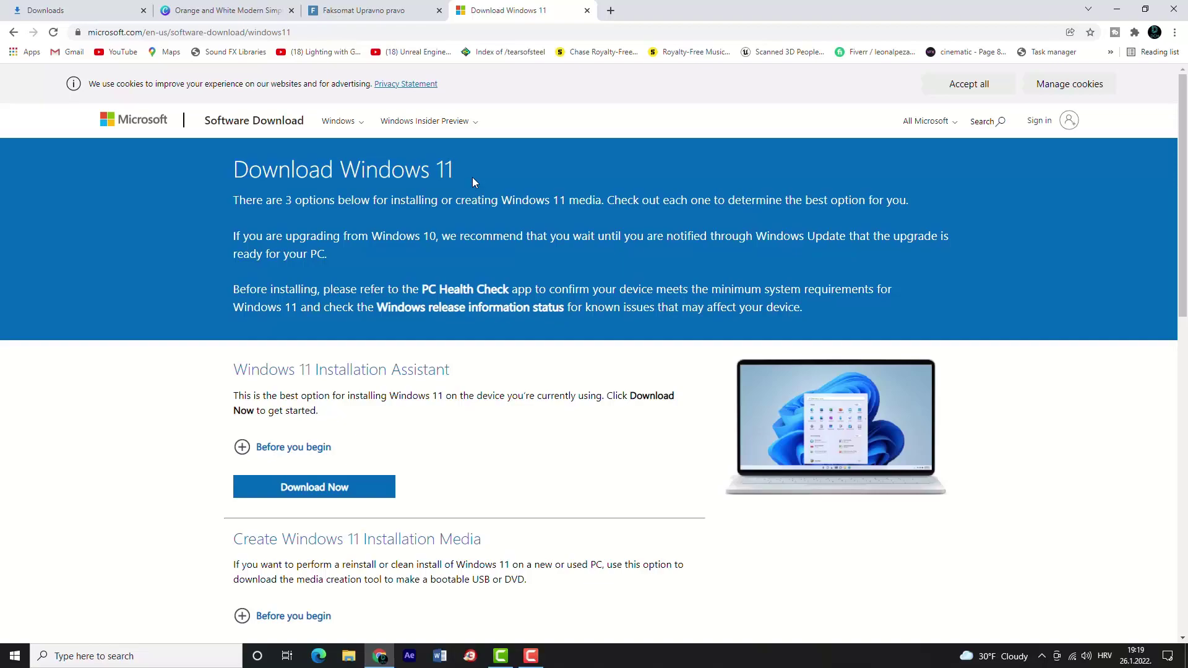
- Choose Windows 11 (multi-edition ISO) in the Download Windows 11 Disk Image (ISO) section and submit the selection
scroll(467, 187, "down", 2)
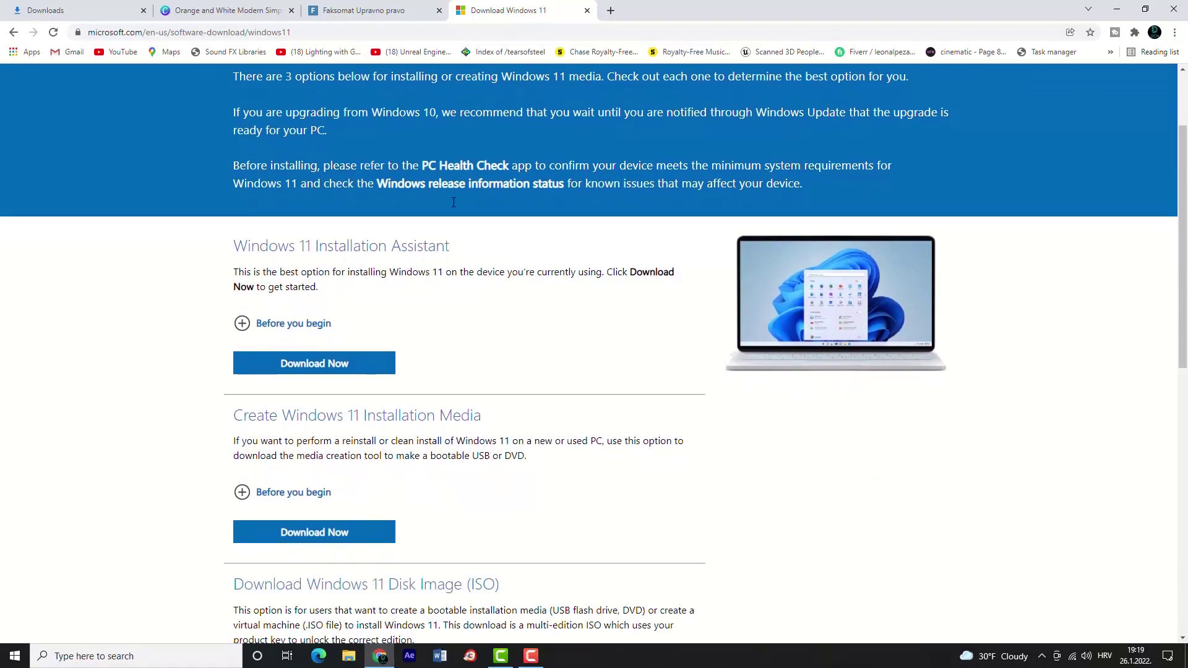
scroll(453, 202, "down", 2)
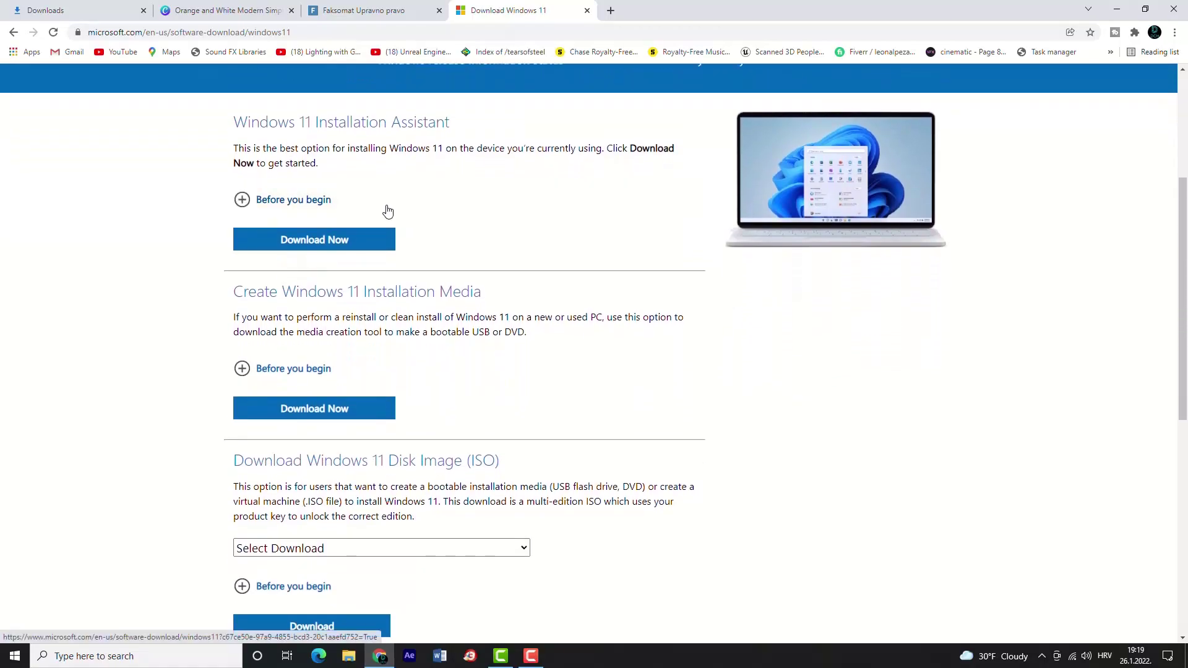
scroll(389, 211, "down", 3)
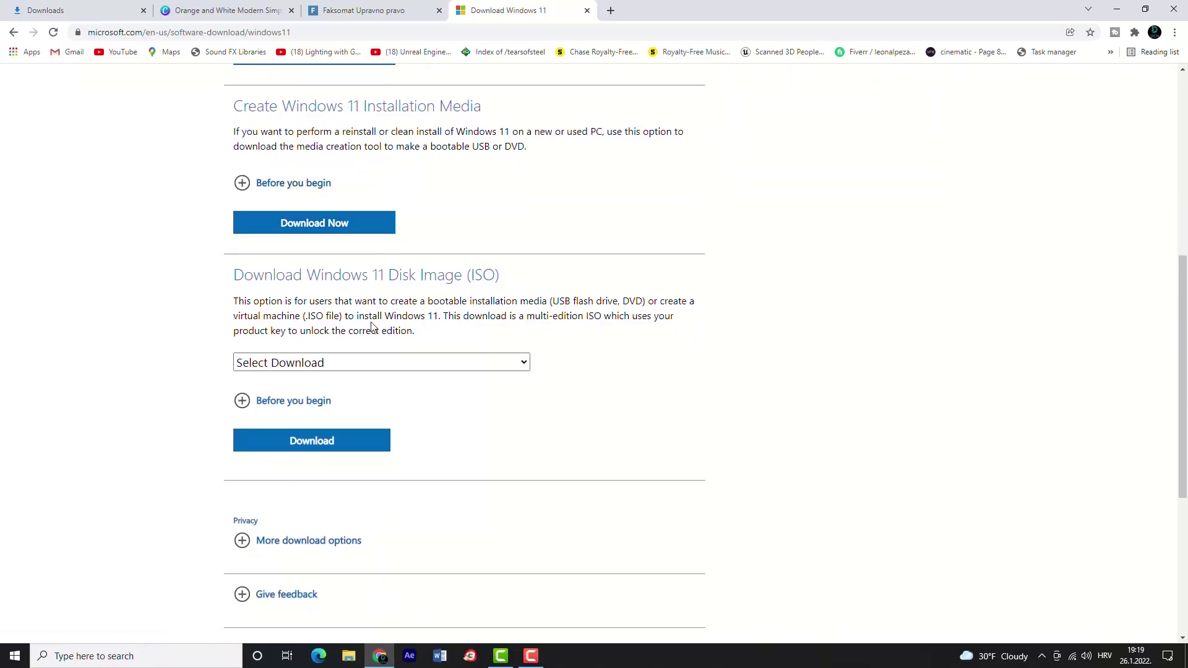
scroll(373, 322, "down", 1)
left_click_drag(223, 219, 512, 218)
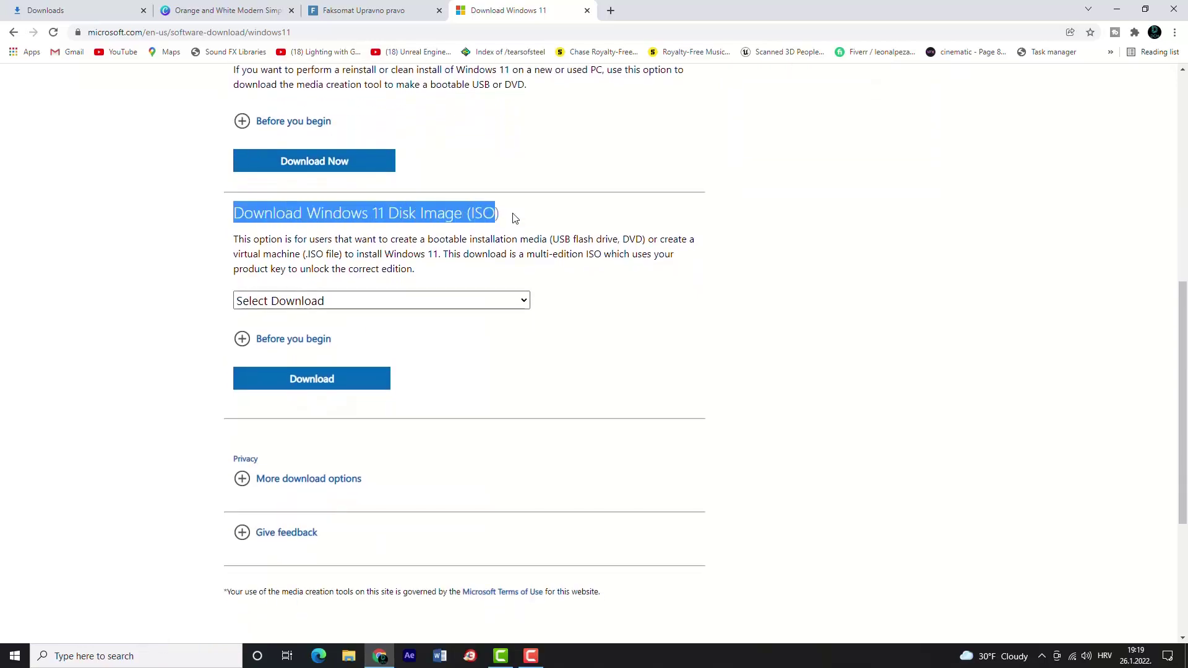
left_click(207, 219)
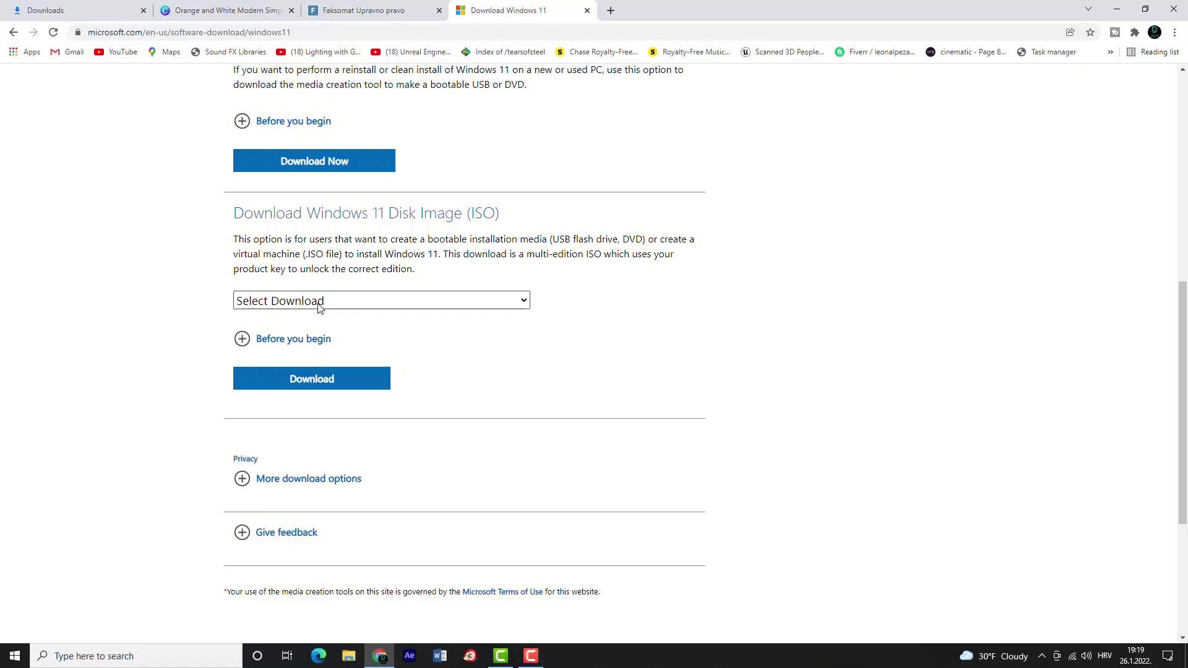
left_click(319, 303)
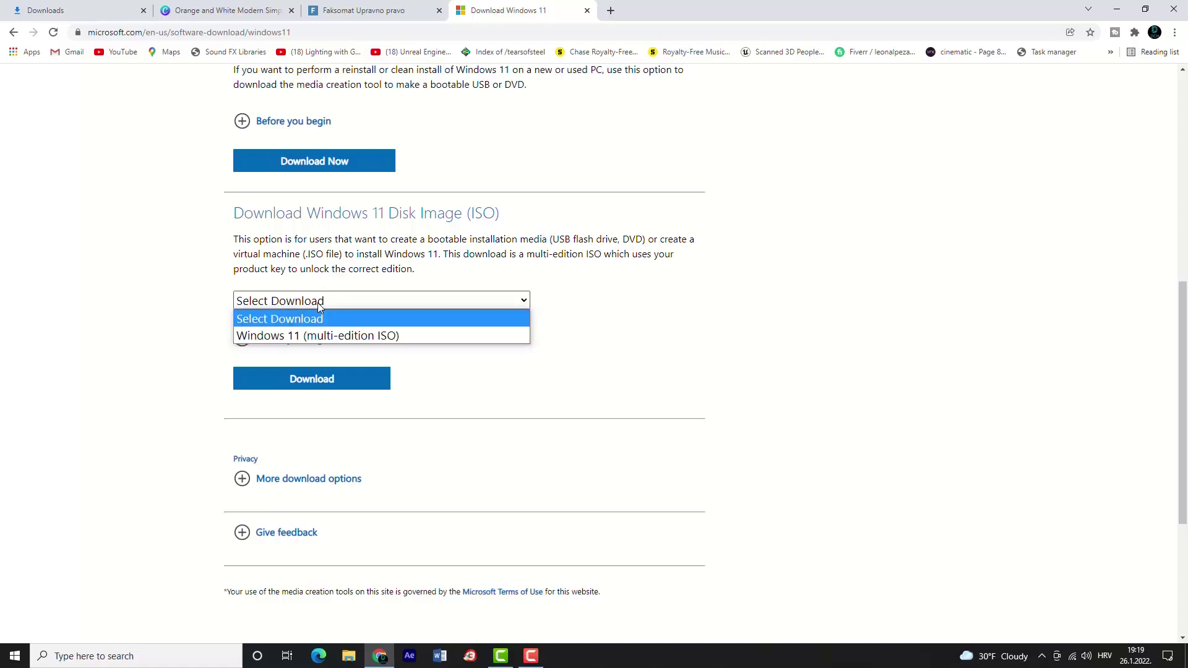
left_click(316, 337)
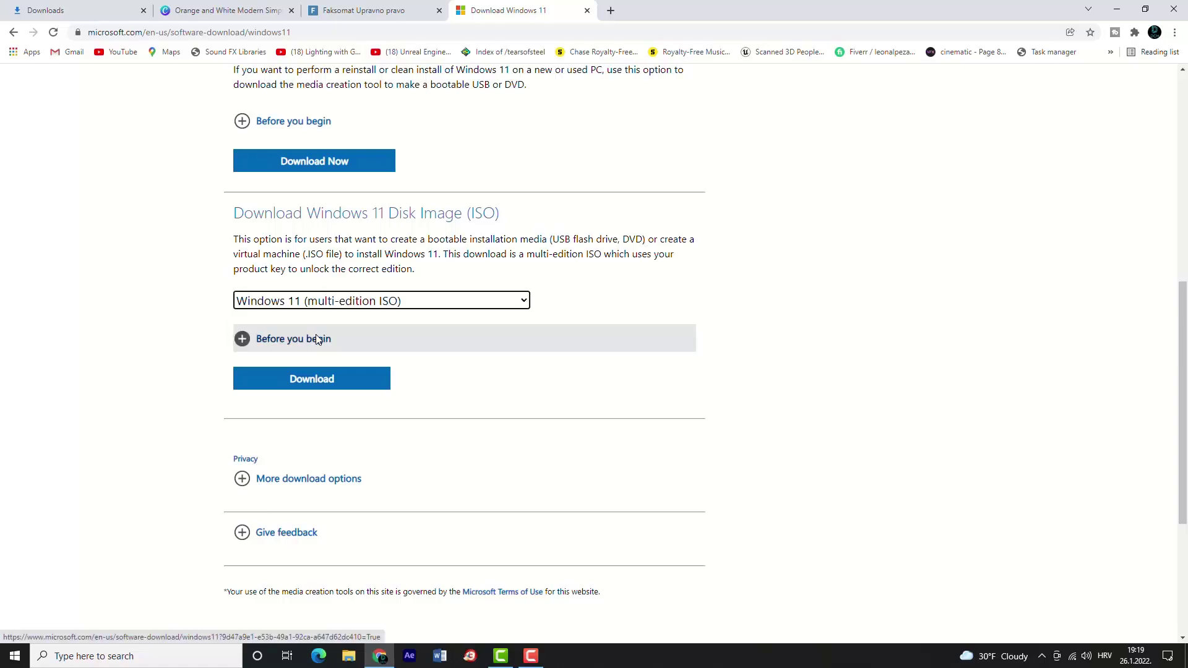
left_click(315, 378)
scroll(315, 380, "down", 4)
left_click(308, 162)
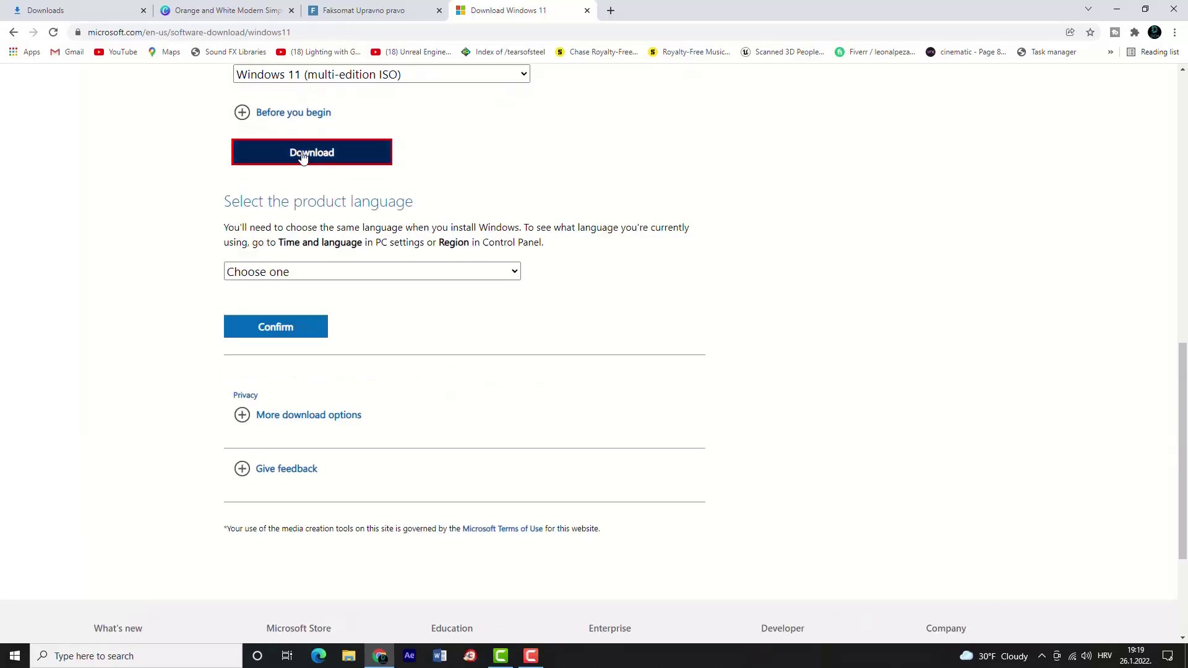
- Set the product language to English and confirm it
left_click(449, 271)
scroll(311, 447, "down", 2)
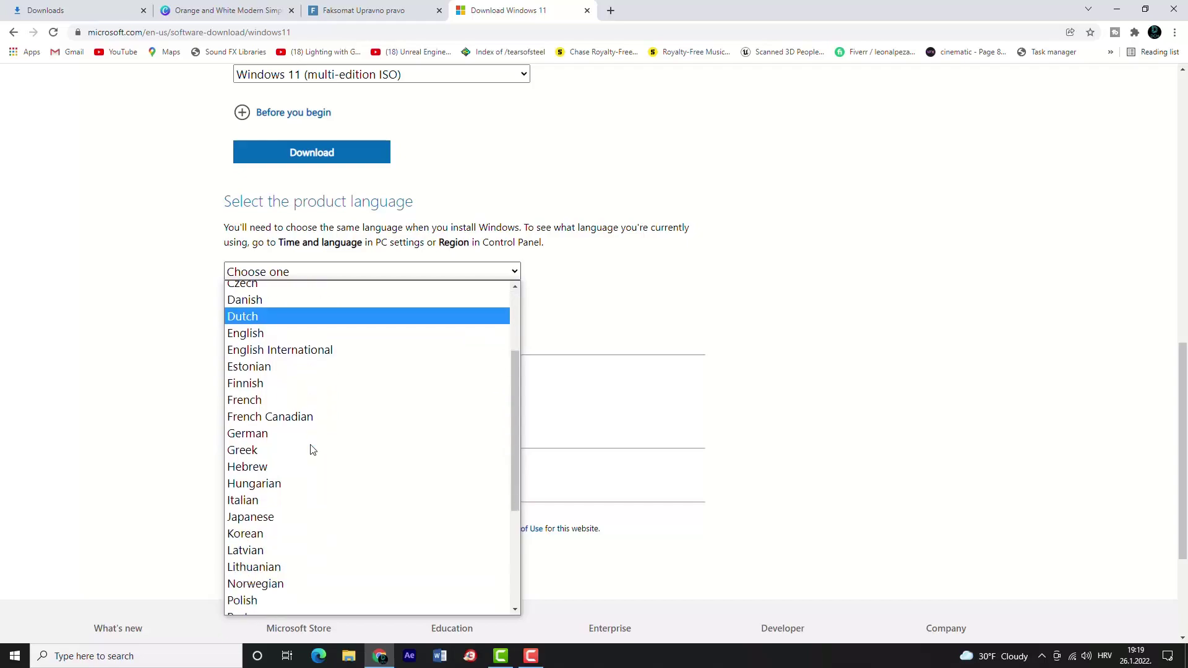
left_click(273, 336)
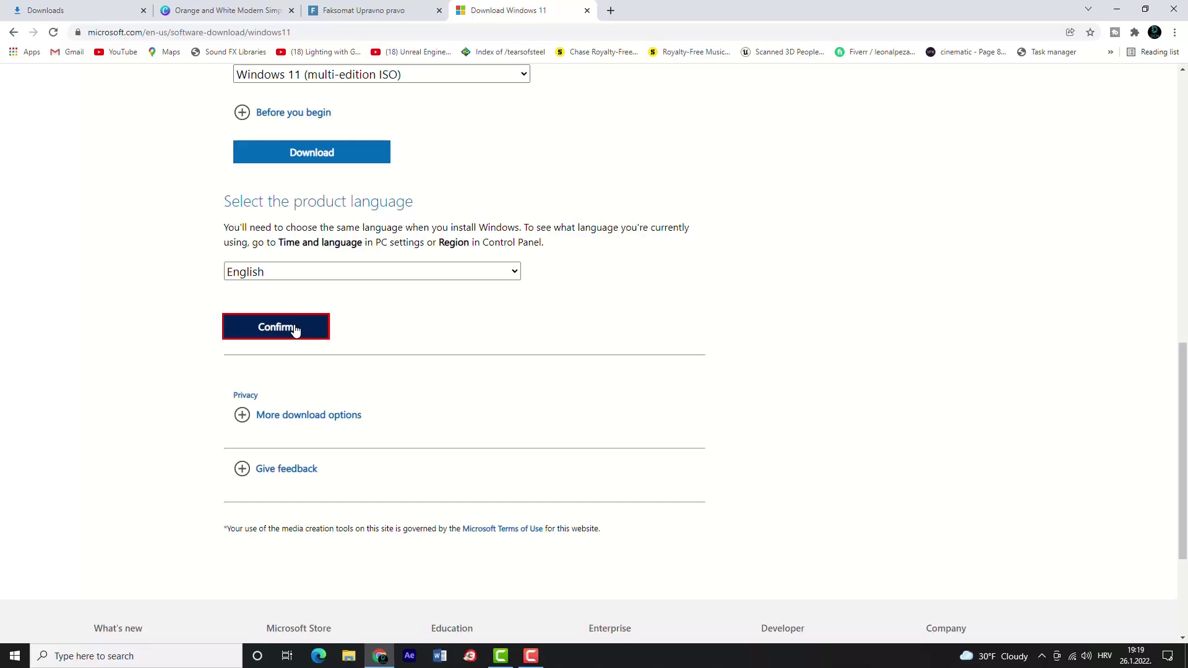
left_click(294, 330)
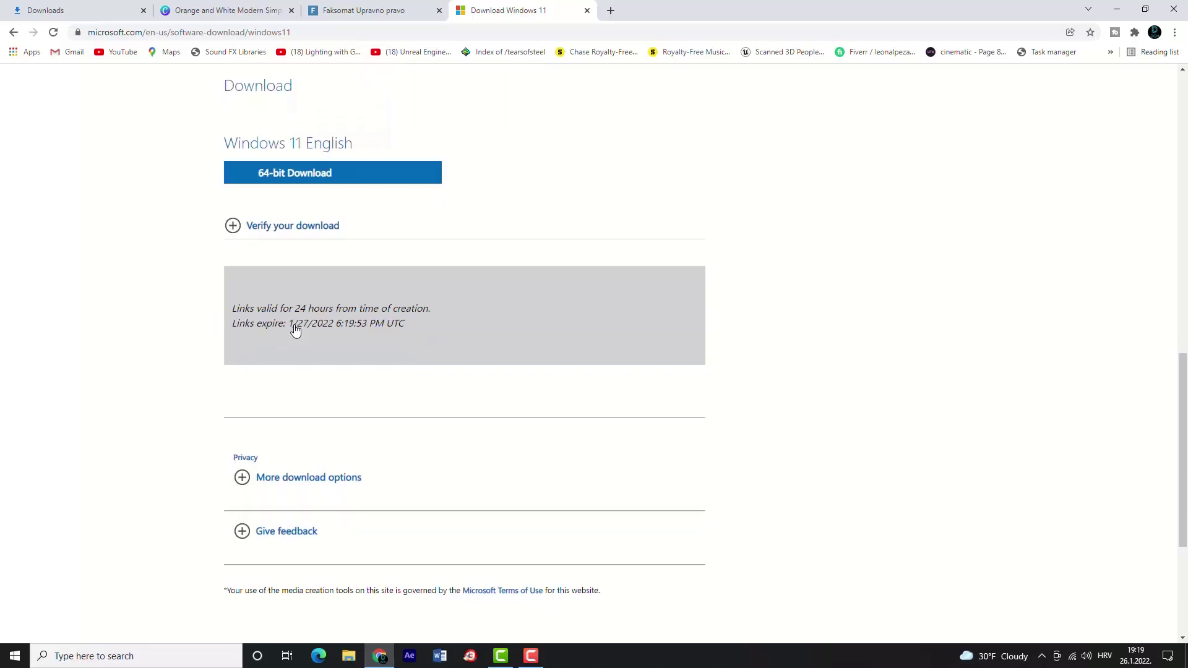
- Start the 64-bit Windows 11 English ISO download in the download manager and cancel the transfer
left_click(301, 173)
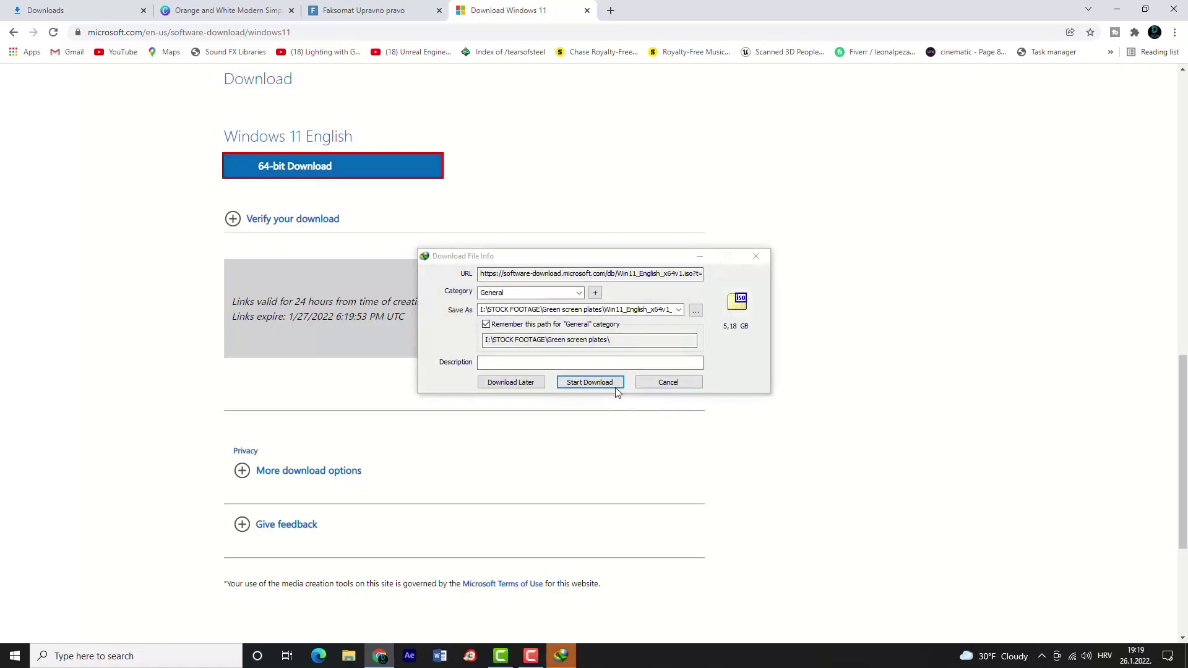
left_click(591, 383)
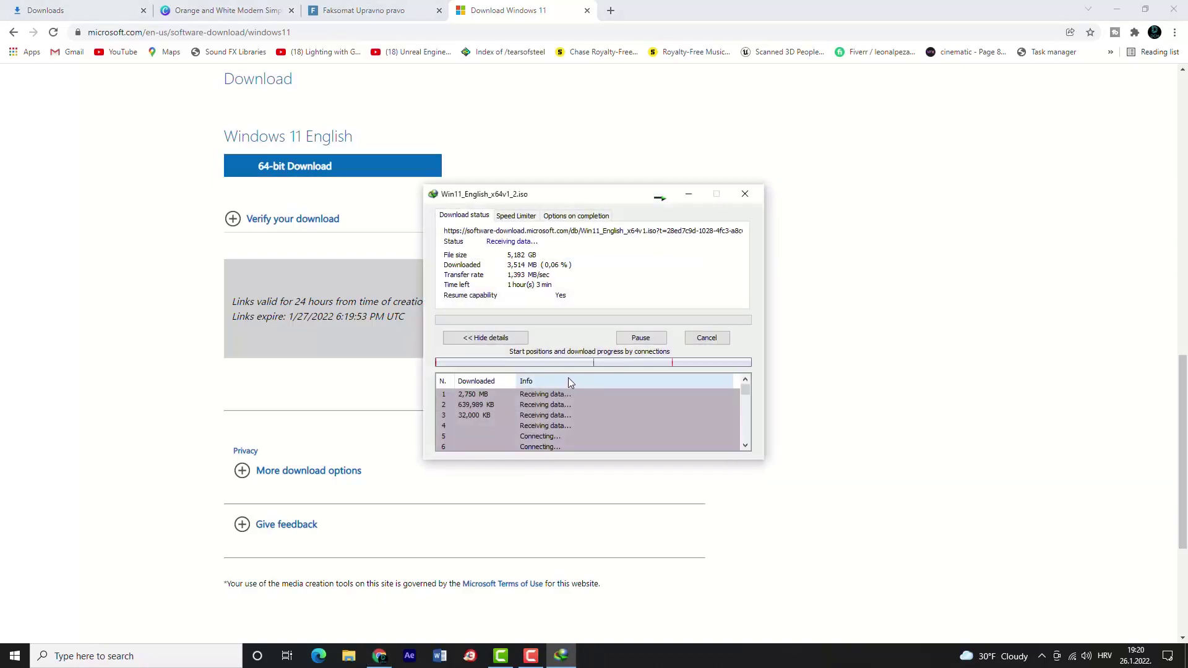
left_click(699, 340)
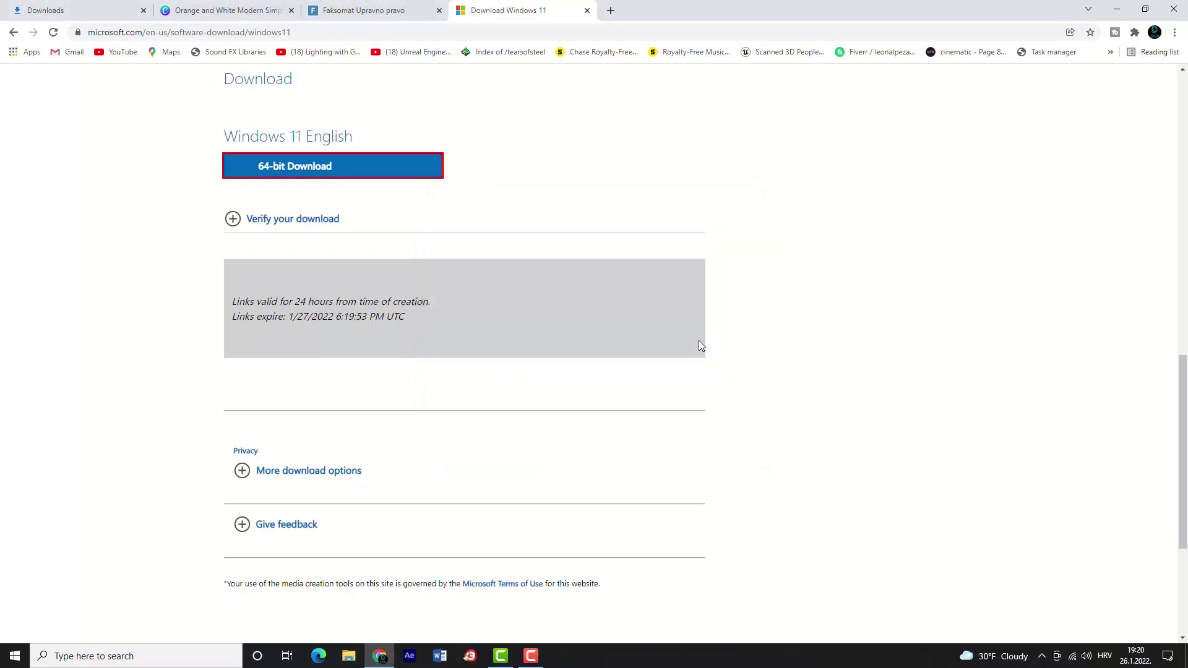
- Switch to File Explorer and open the Green screen plates folder inside STOCK FOOTAGE on Maxtor (I:)
scroll(531, 319, "up", 8)
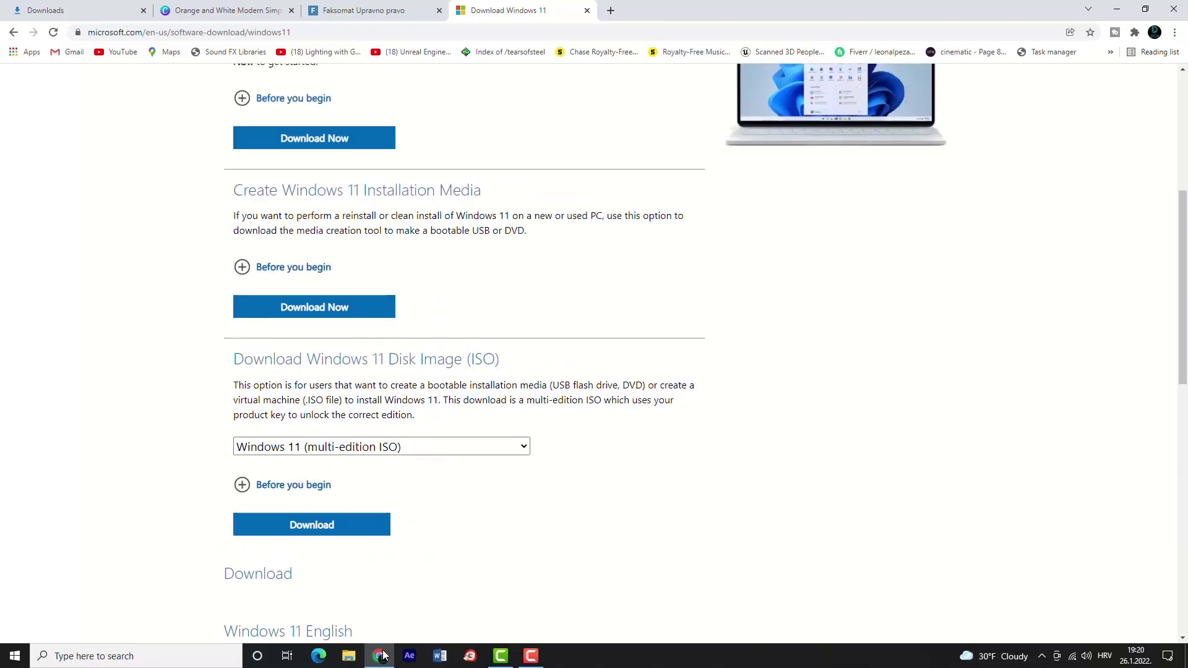
left_click(382, 655)
left_click(350, 657)
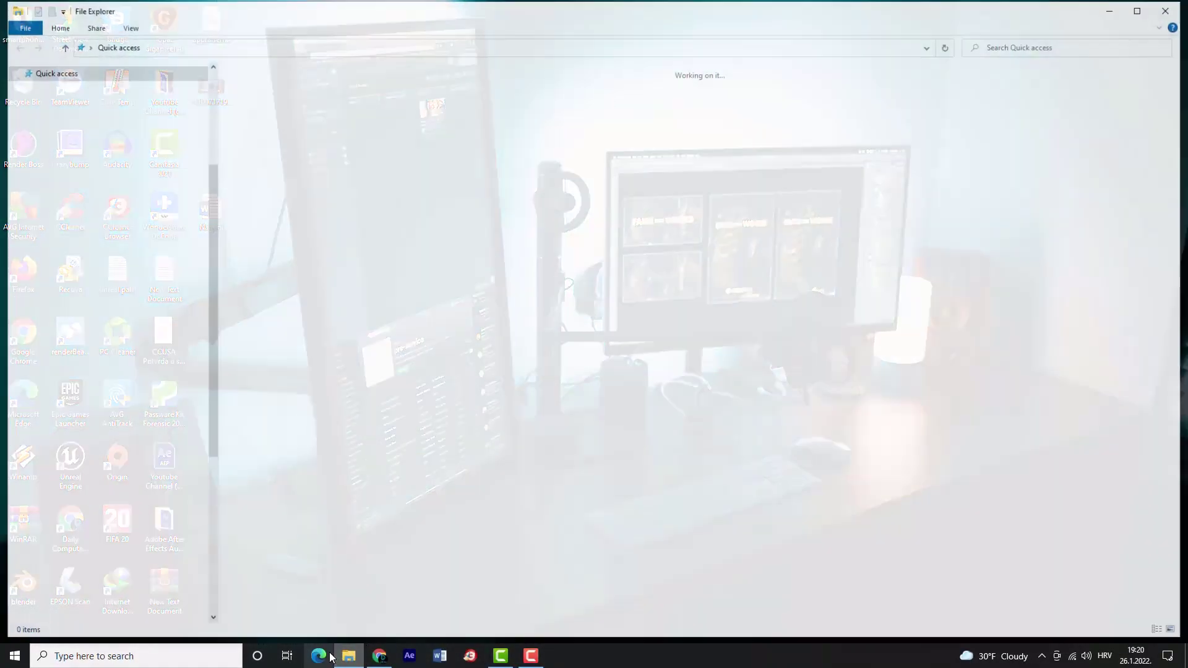
scroll(100, 499, "down", 10)
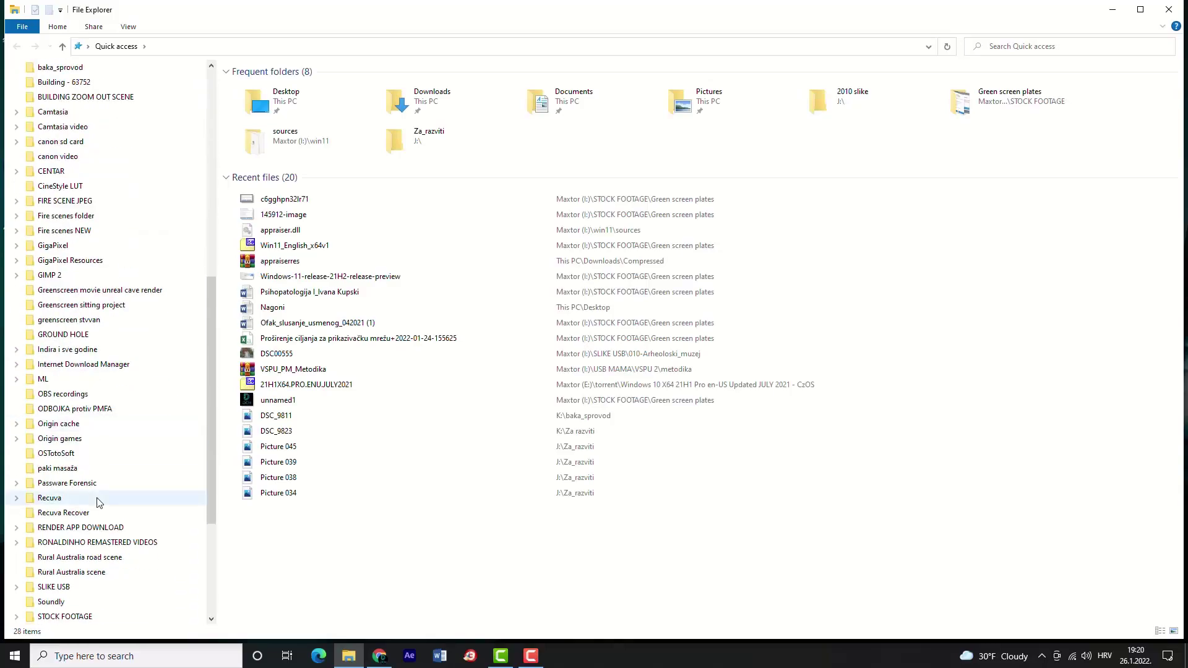
scroll(96, 488, "down", 1)
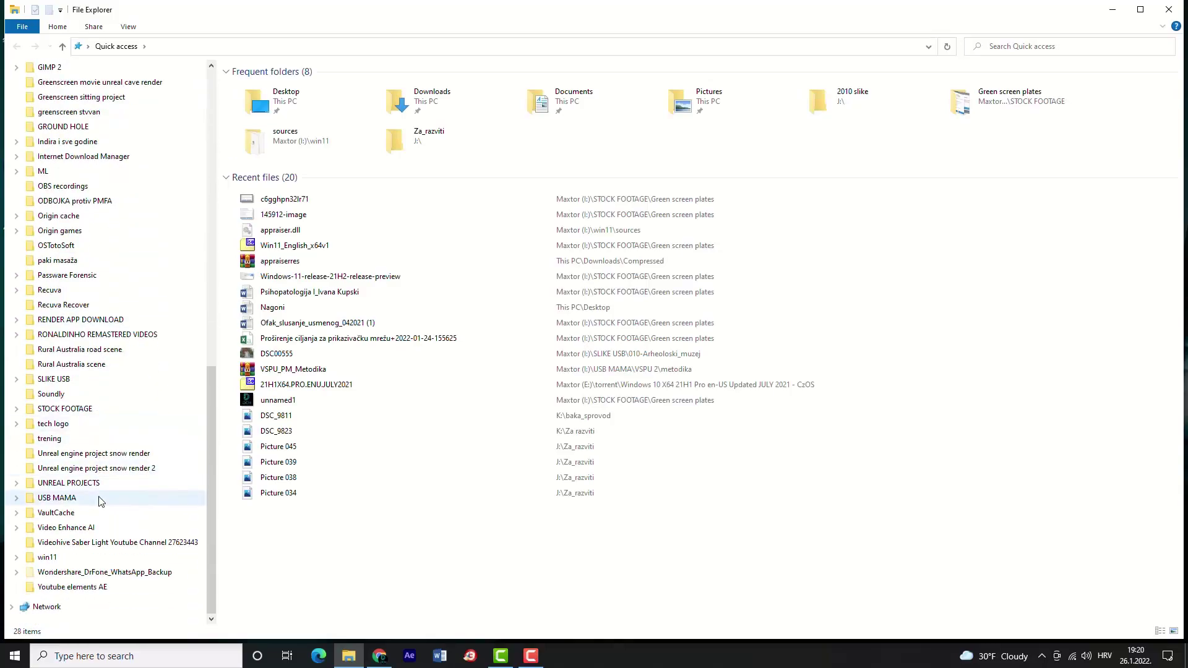
left_click(87, 410)
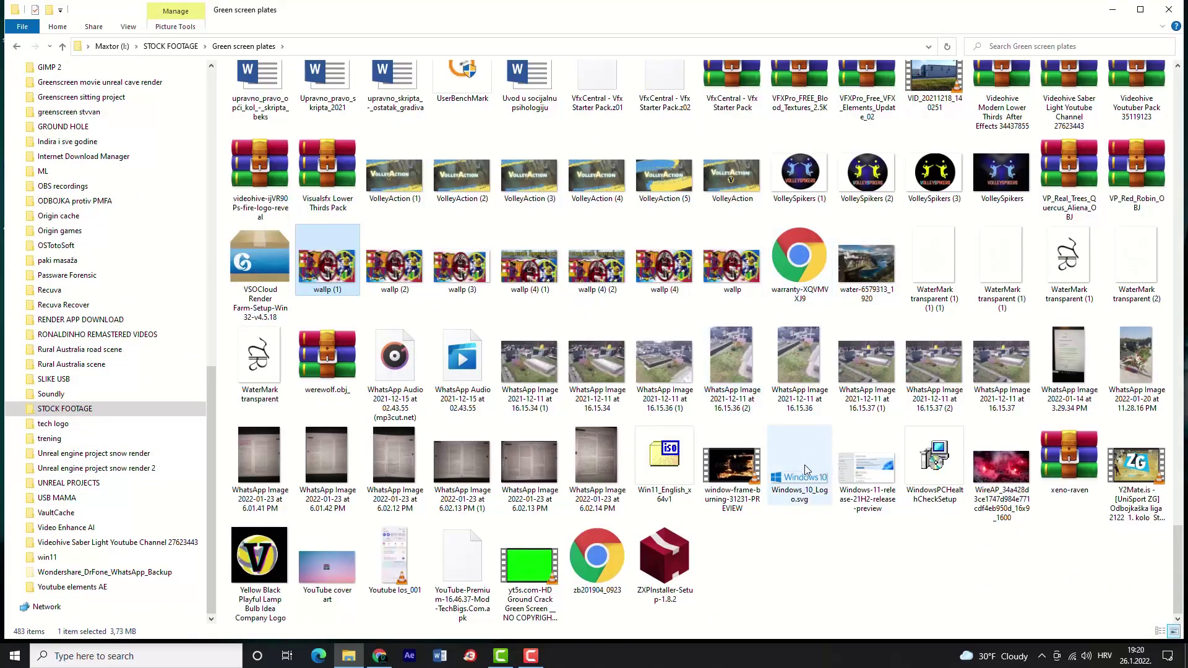
- Set up extracting the Win11_English_x64v1 ISO to I:\win11 with WinRAR, and cancel the extraction dialog
left_click(680, 462)
right_click(667, 458)
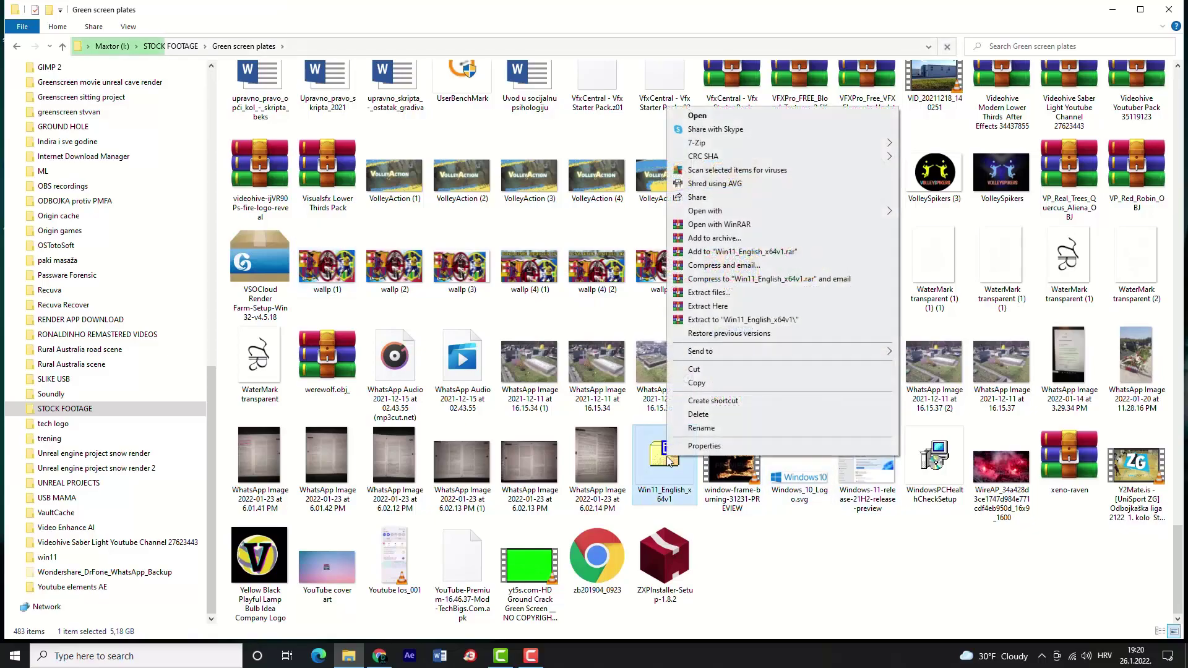
left_click(734, 295)
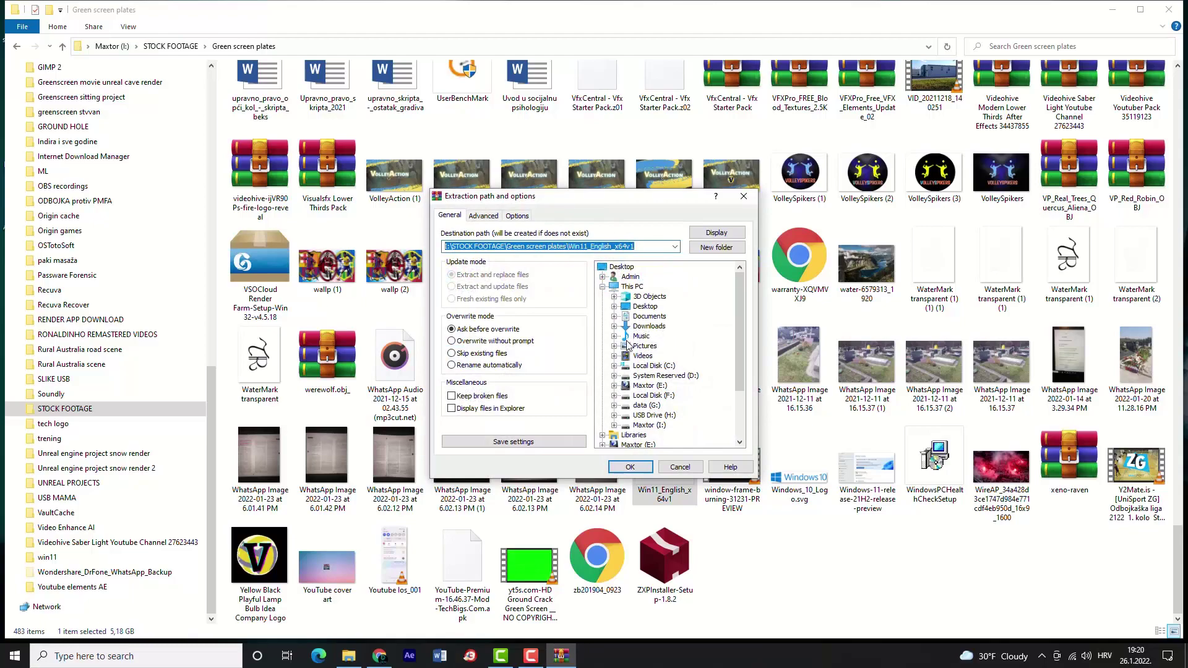
left_click(613, 425)
scroll(681, 353, "down", 10)
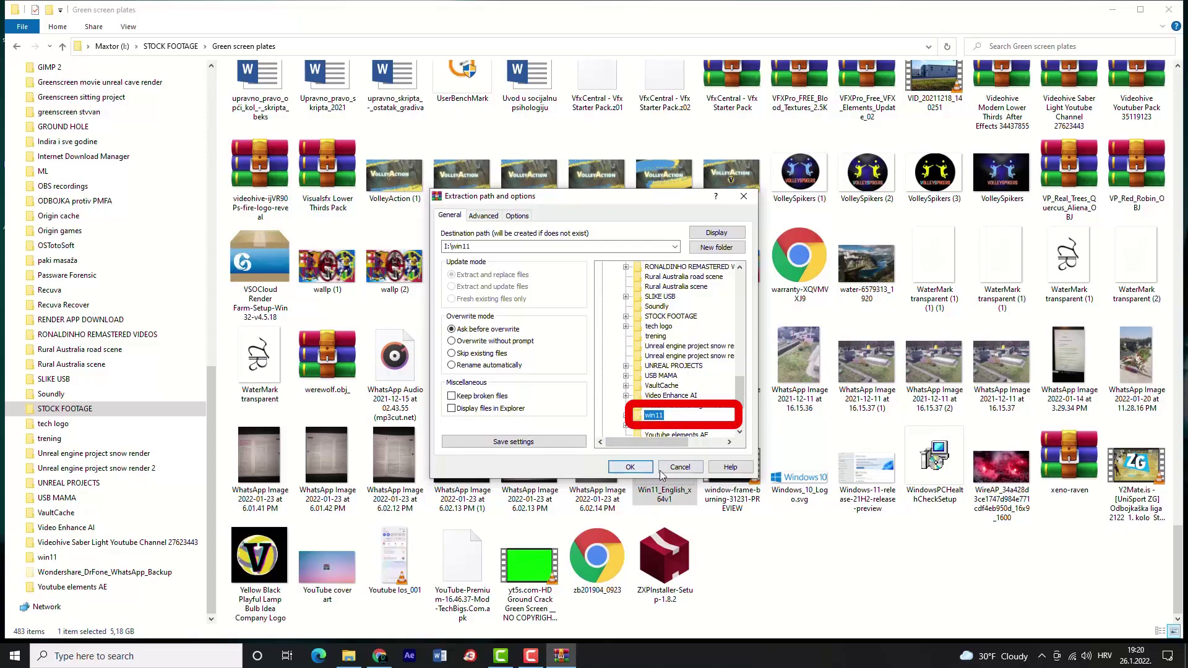
left_click(678, 467)
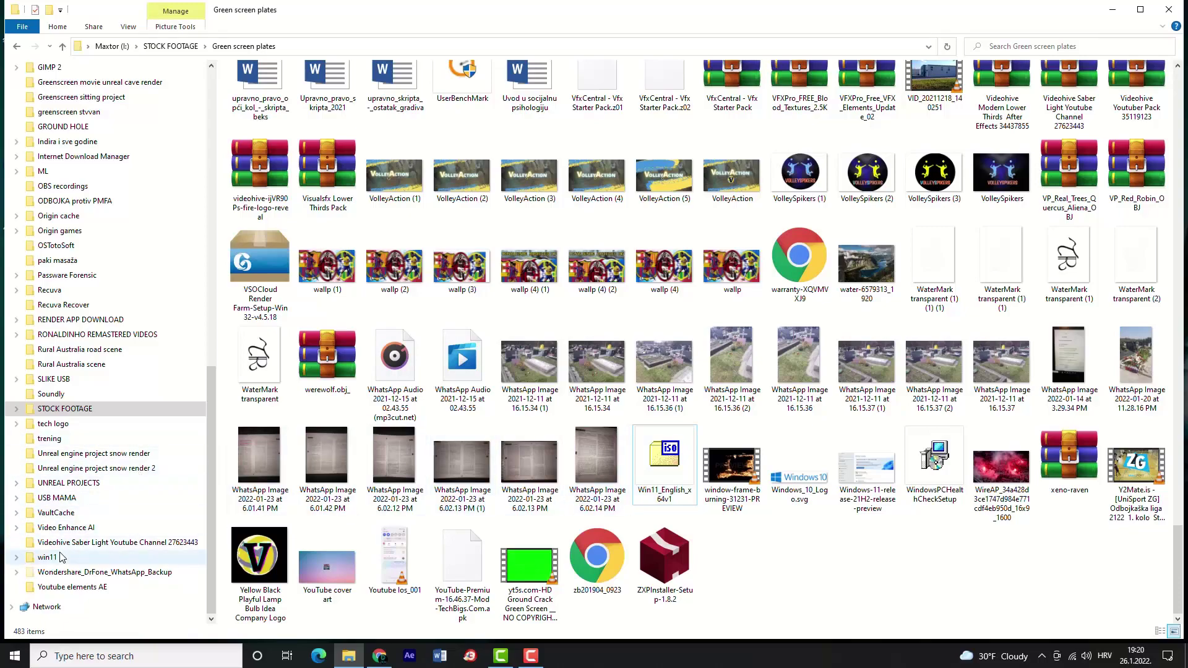
- Open the win11 folder on Maxtor (I:) containing the extracted installation files
left_click(62, 557)
left_click(254, 176)
left_click_drag(281, 259, 261, 89)
left_click(305, 302)
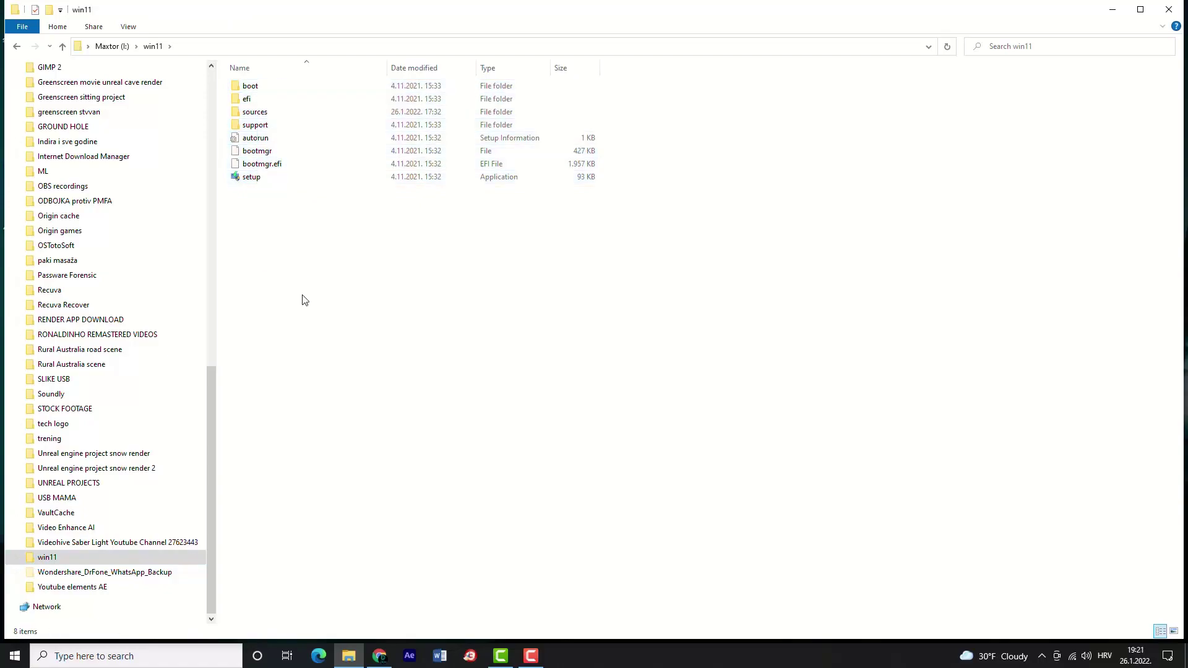
- Run setup from the win11 folder and continue past the Install Windows 11 page
left_click(258, 180)
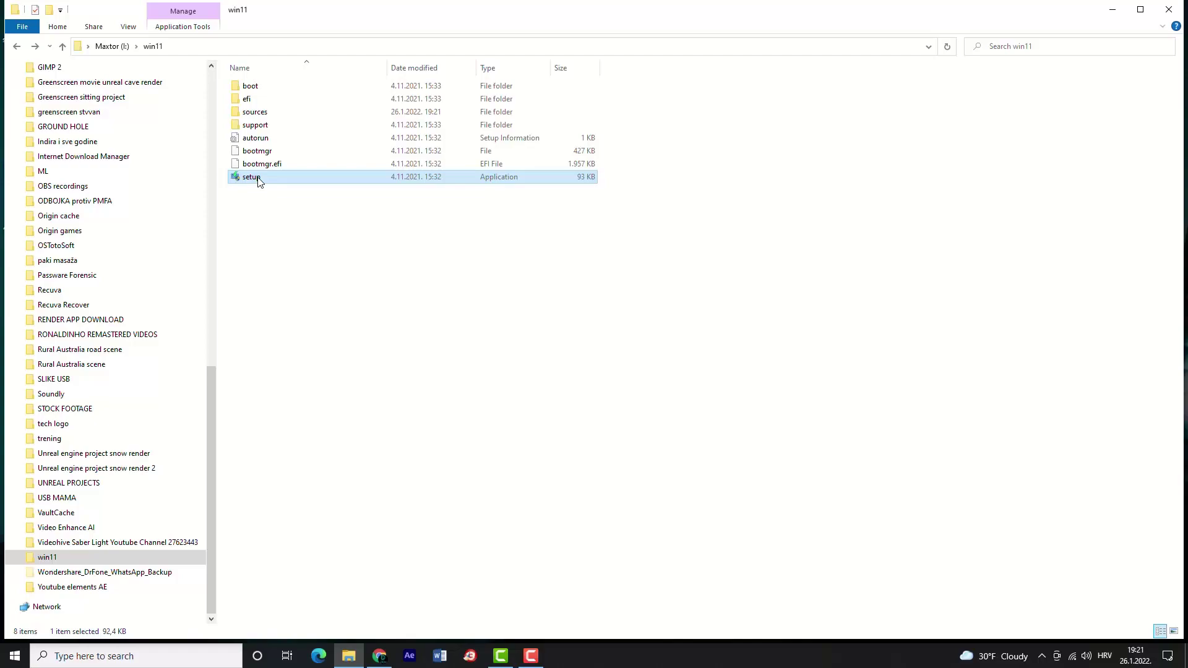
double_click(259, 180)
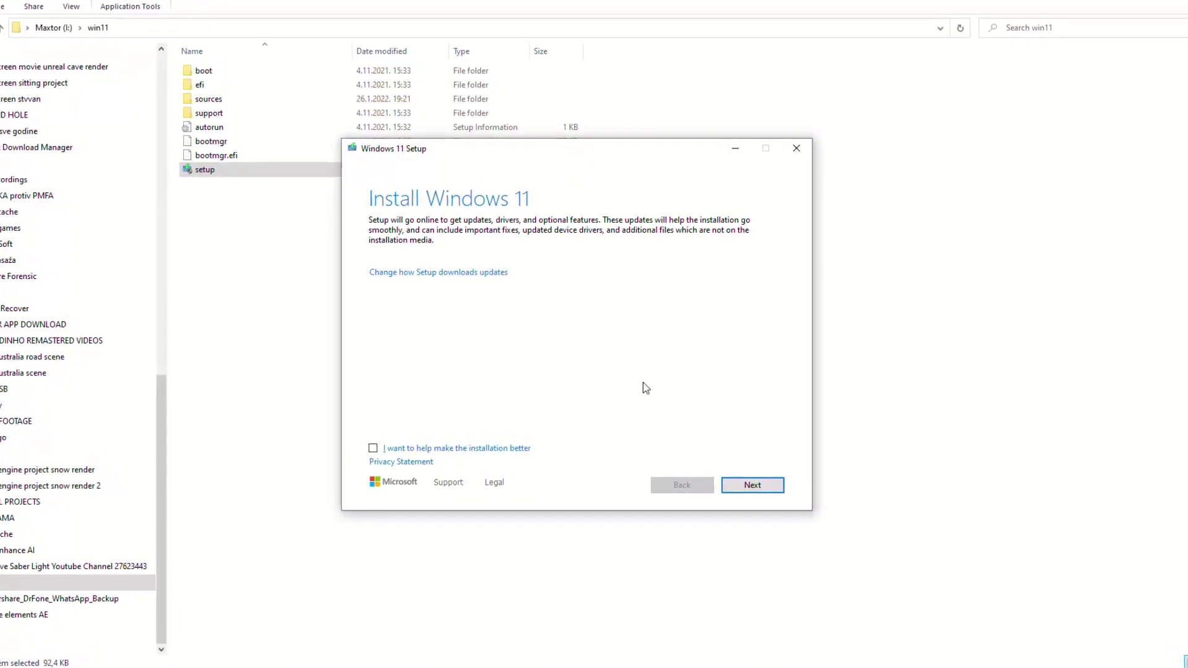
left_click(762, 495)
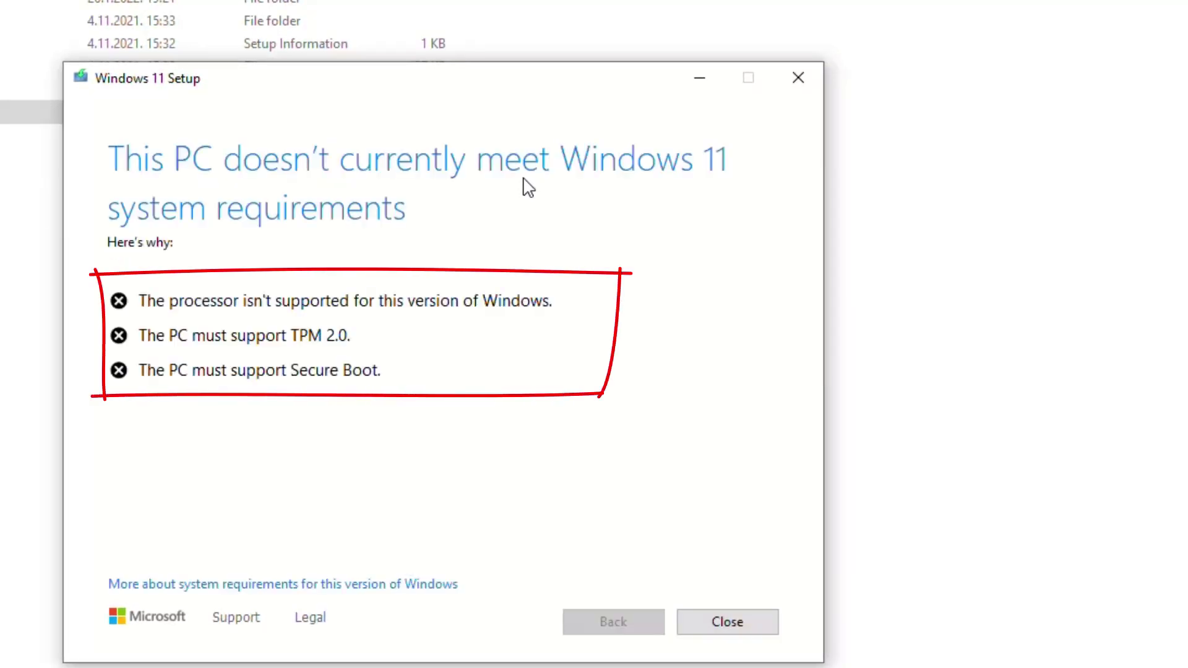
- Examine the reasons listed in the Windows 11 system requirements check and close Windows 11 Setup
left_click_drag(271, 260, 110, 353)
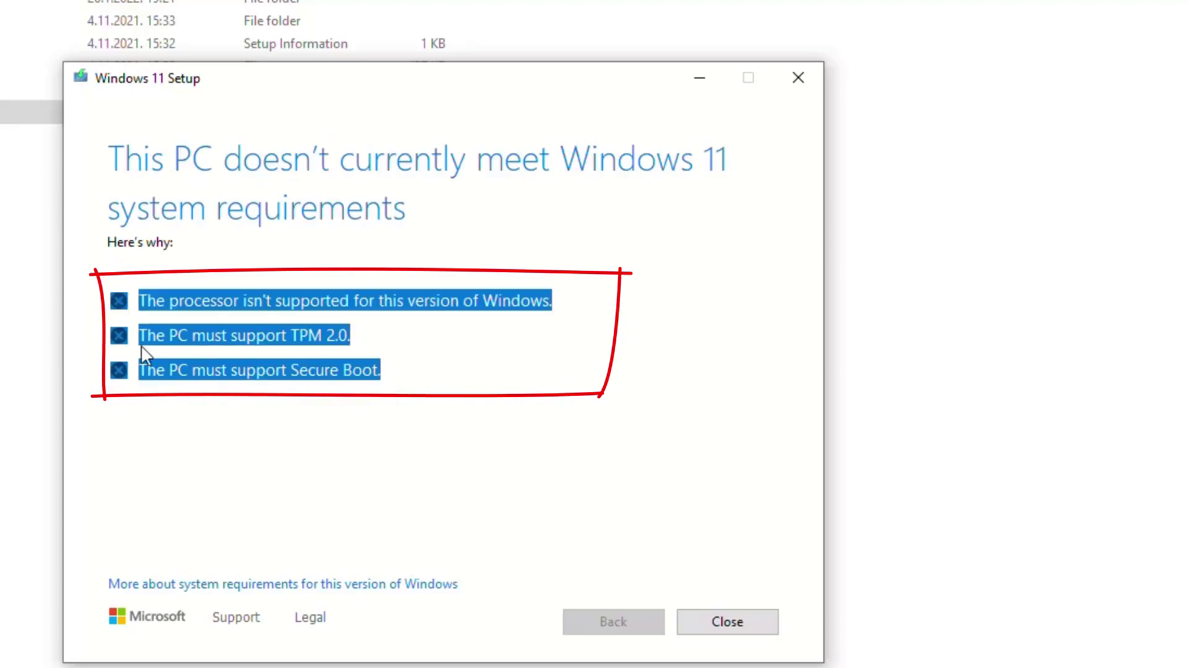
left_click(541, 437)
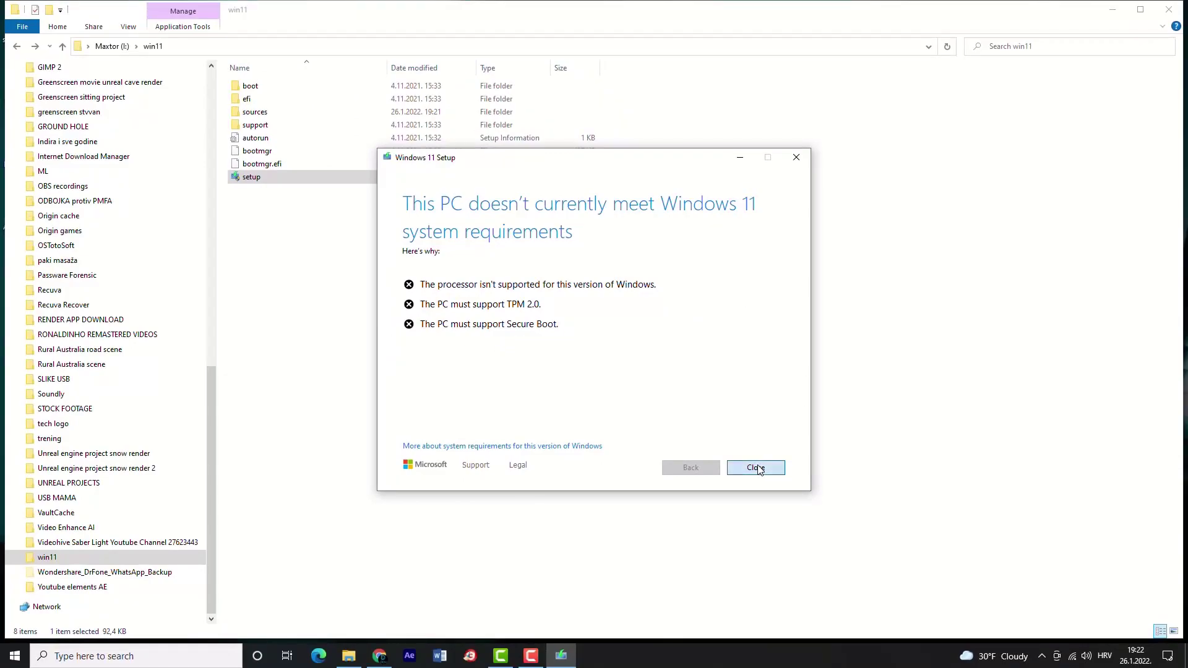
left_click(757, 468)
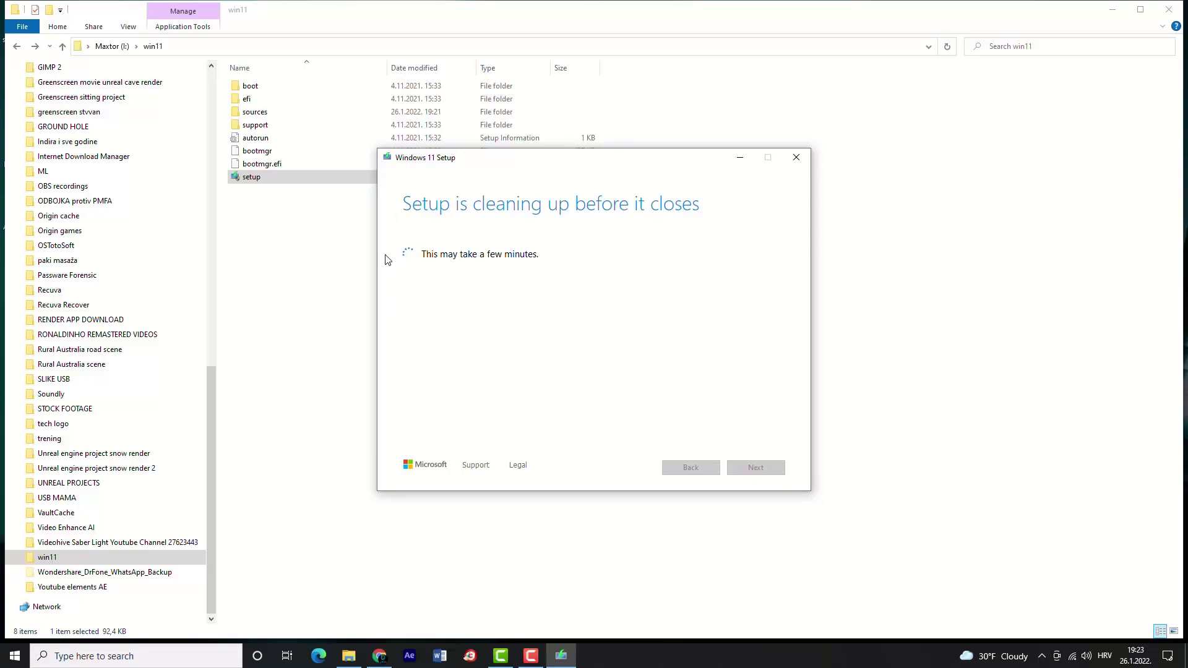
- Open the sources folder inside win11 and permanently delete appraiserres.dll
left_click(254, 114)
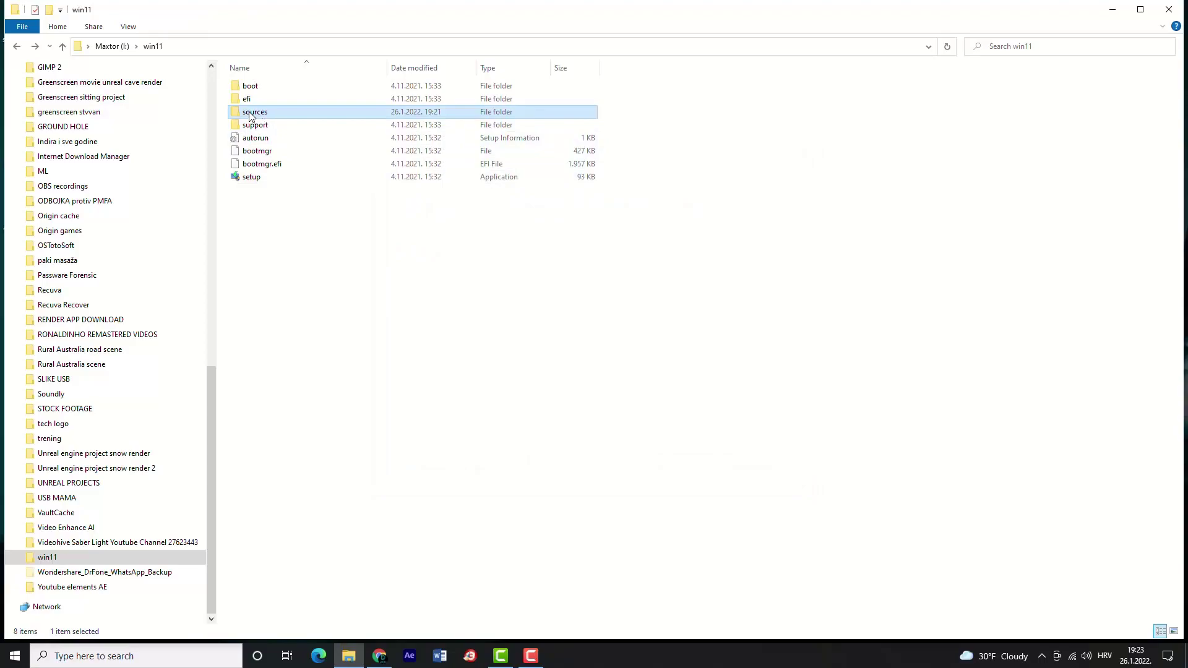
double_click(251, 116)
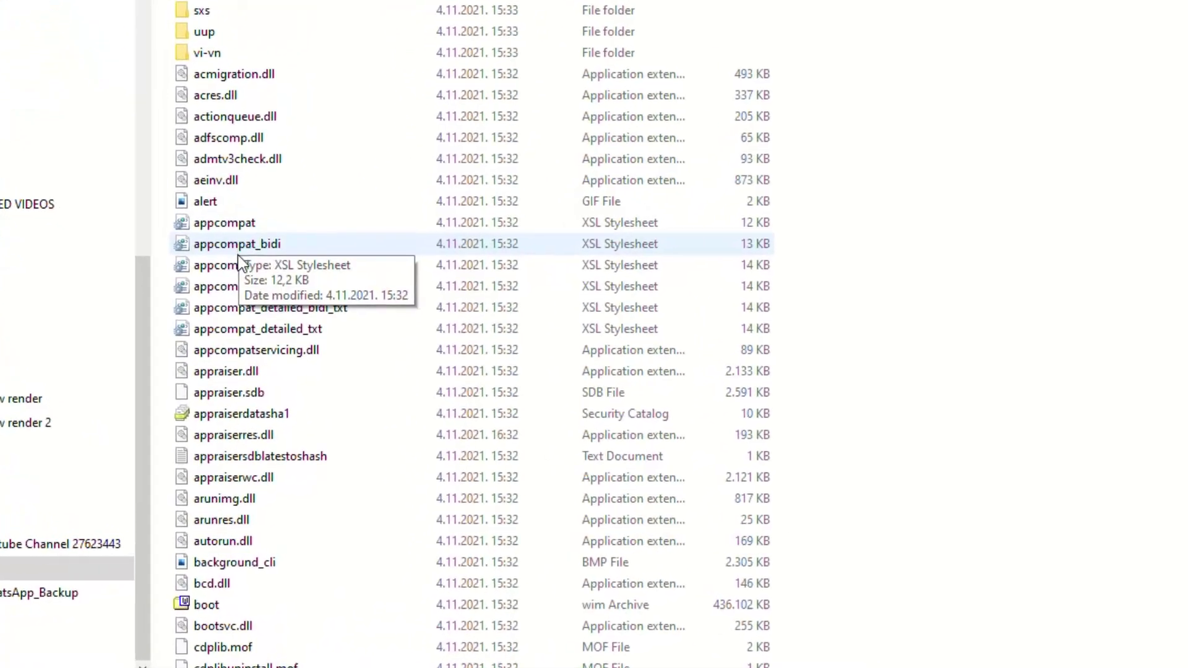
left_click(247, 437)
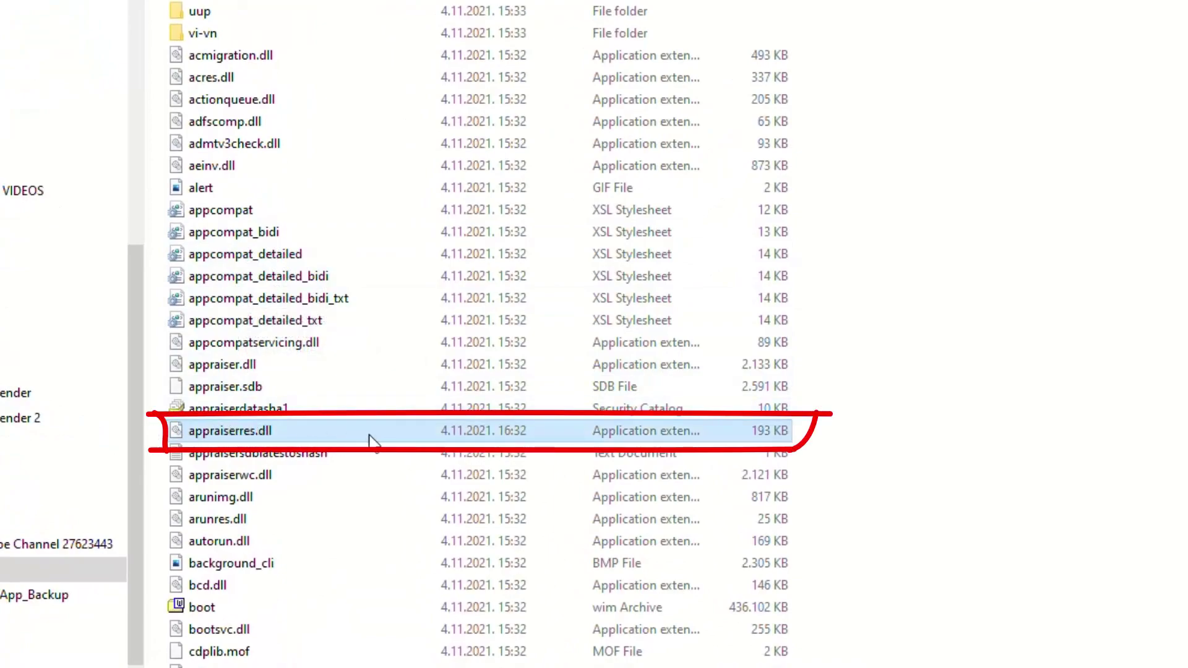
mouse_move(252, 437)
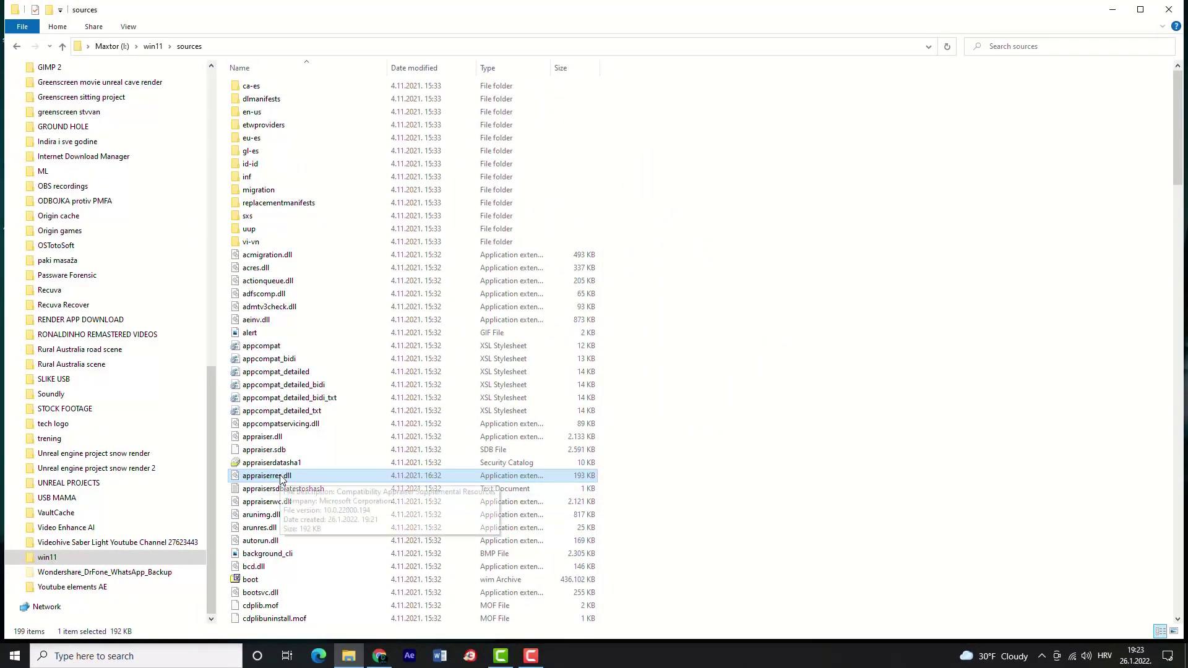
key("shift+Delete")
left_click(628, 379)
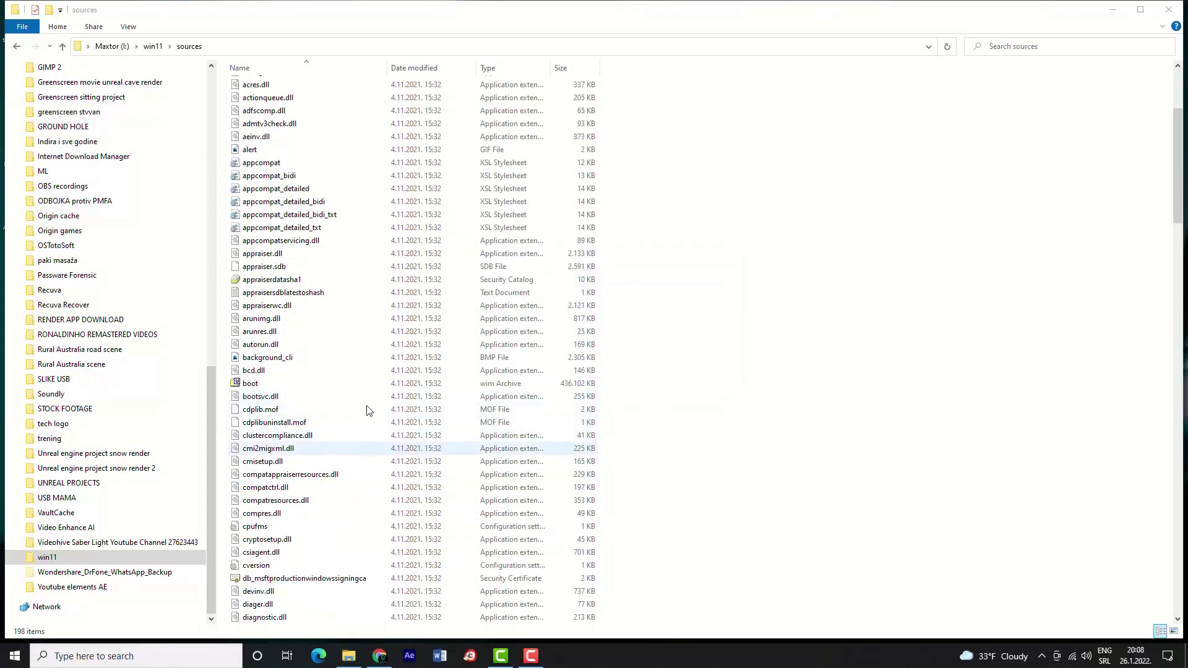
- Return from the sources folder to win11 and run setup again
scroll(337, 389, "up", 5)
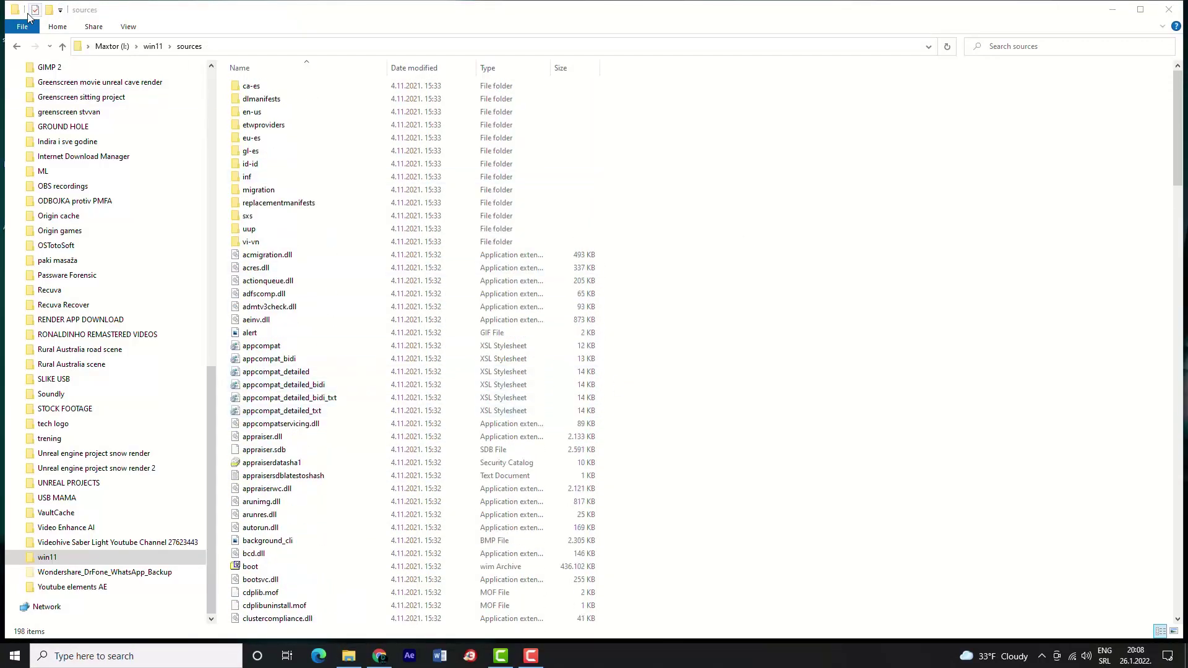
left_click(19, 47)
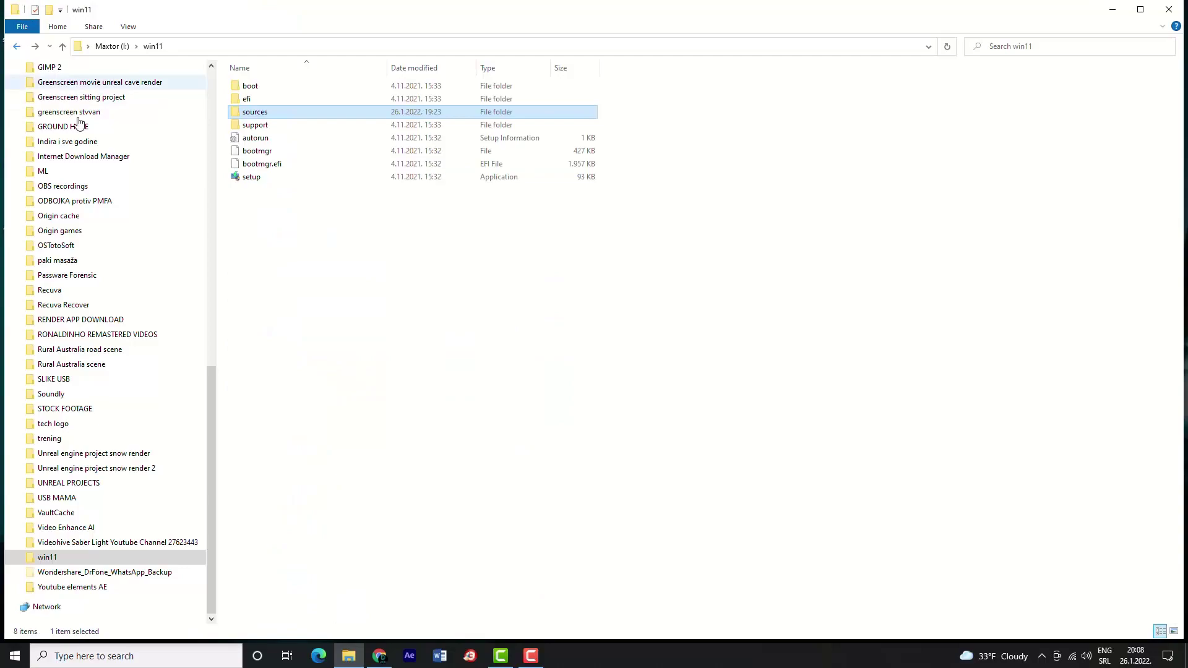
left_click(257, 181)
double_click(257, 180)
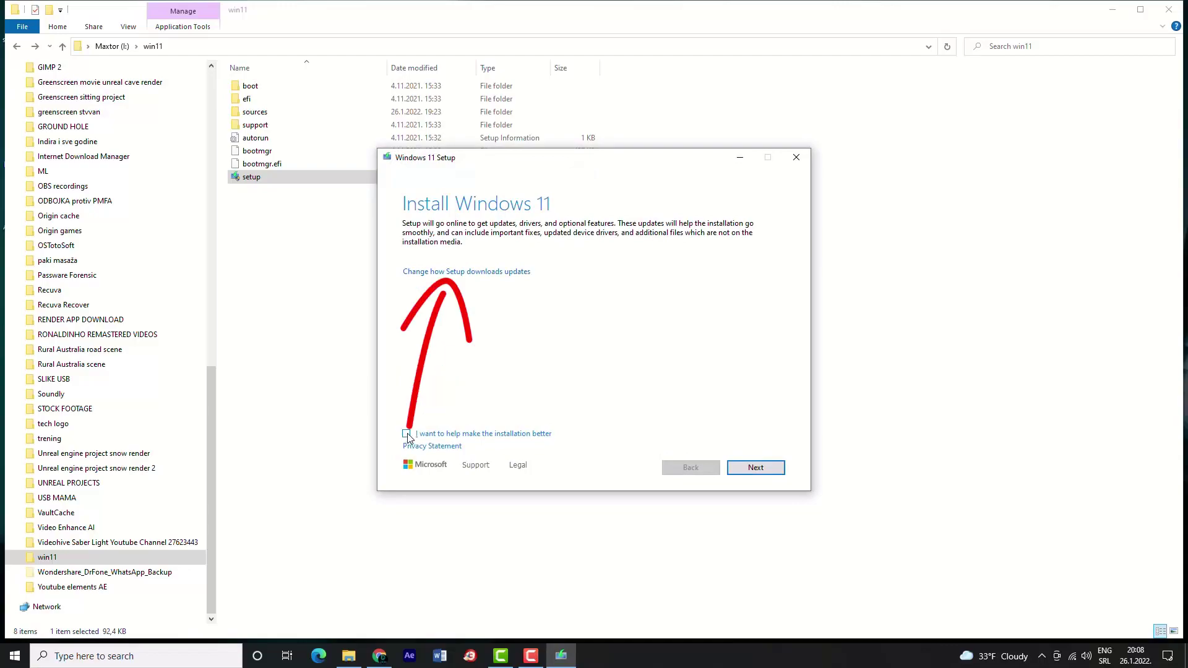
- Set updates, drivers and optional features to Not right now, and accept the applicable notices and license terms
left_click(466, 274)
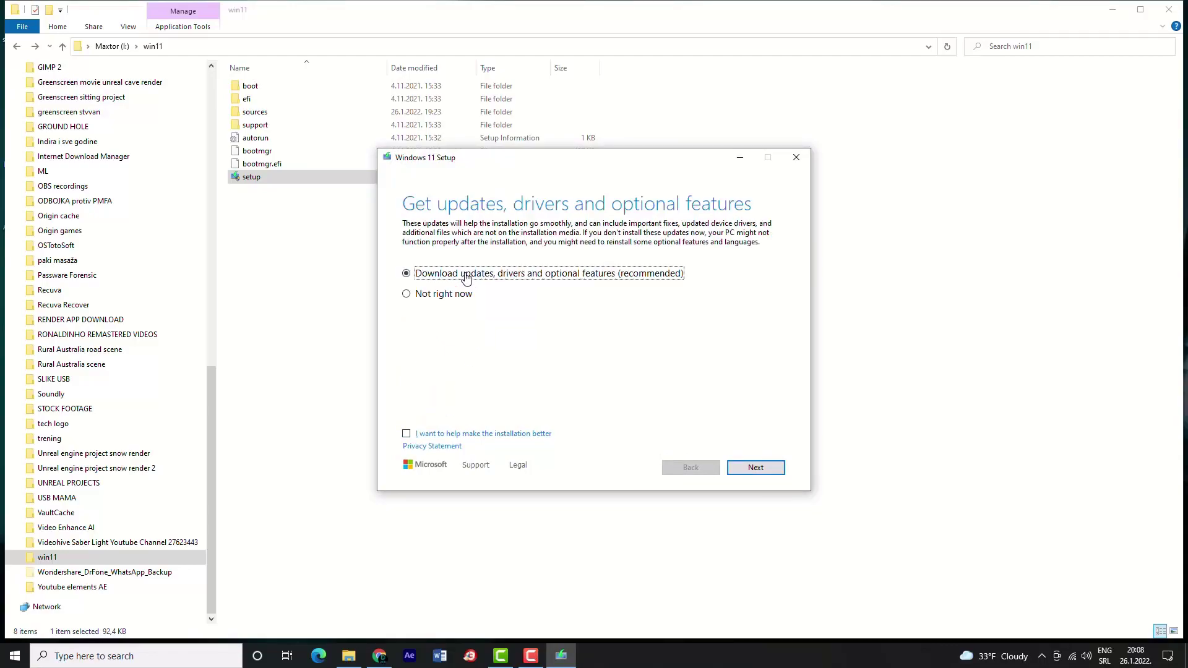
left_click(445, 299)
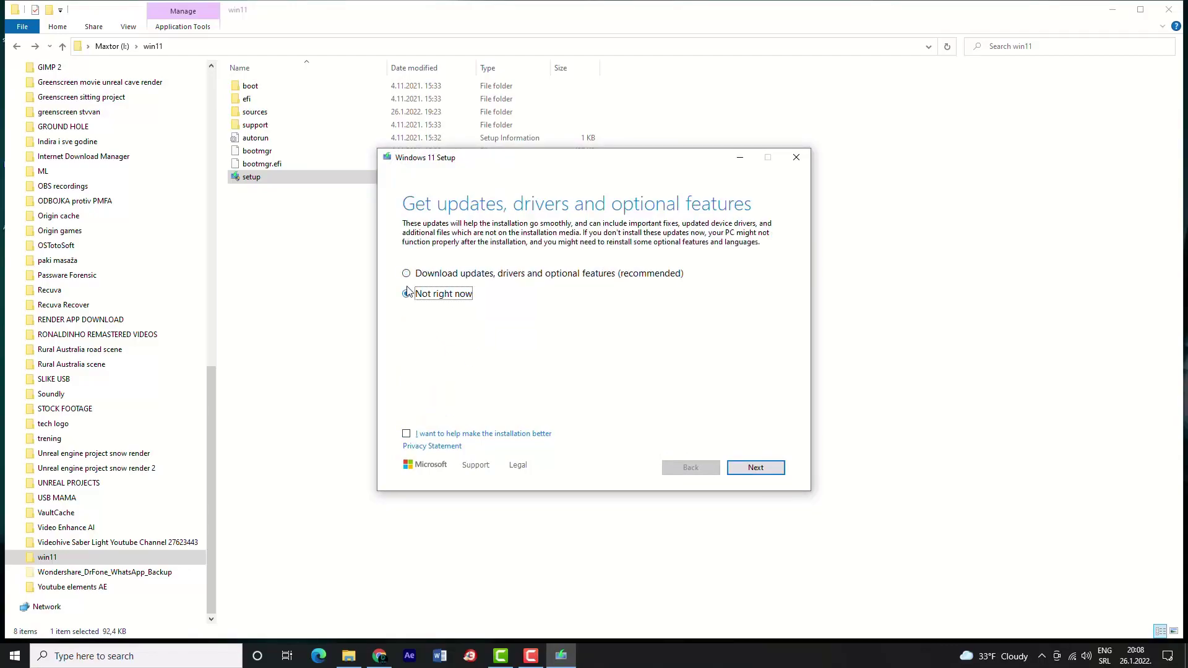
left_click(755, 471)
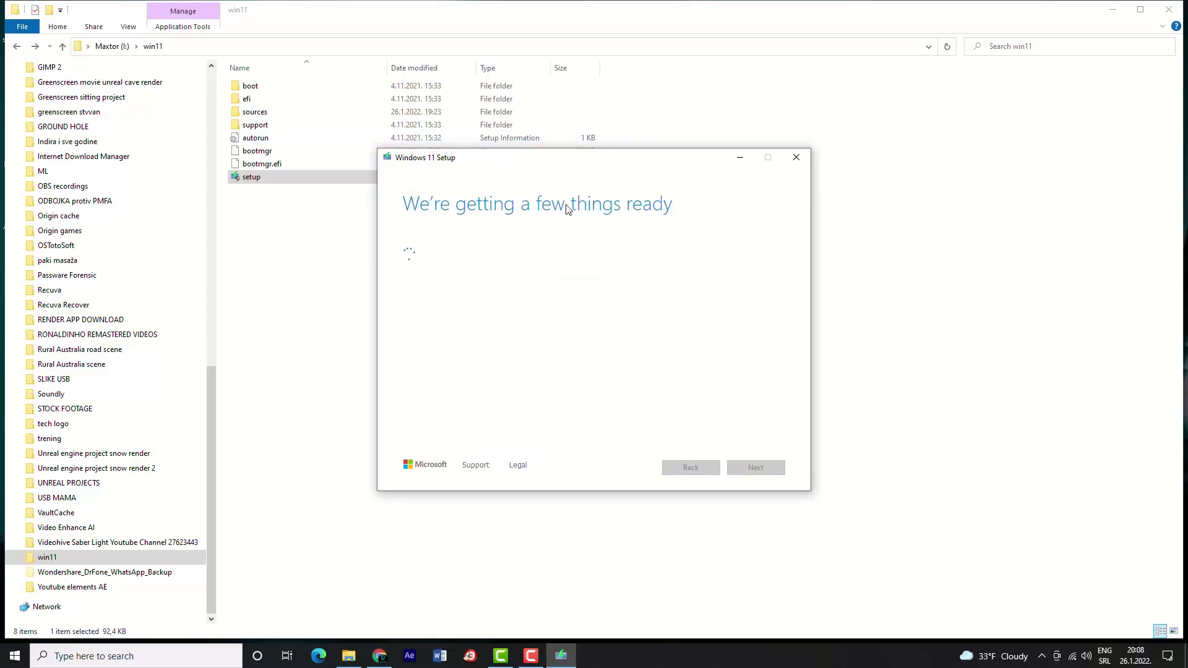
scroll(547, 284, "down", 6)
scroll(547, 284, "up", 6)
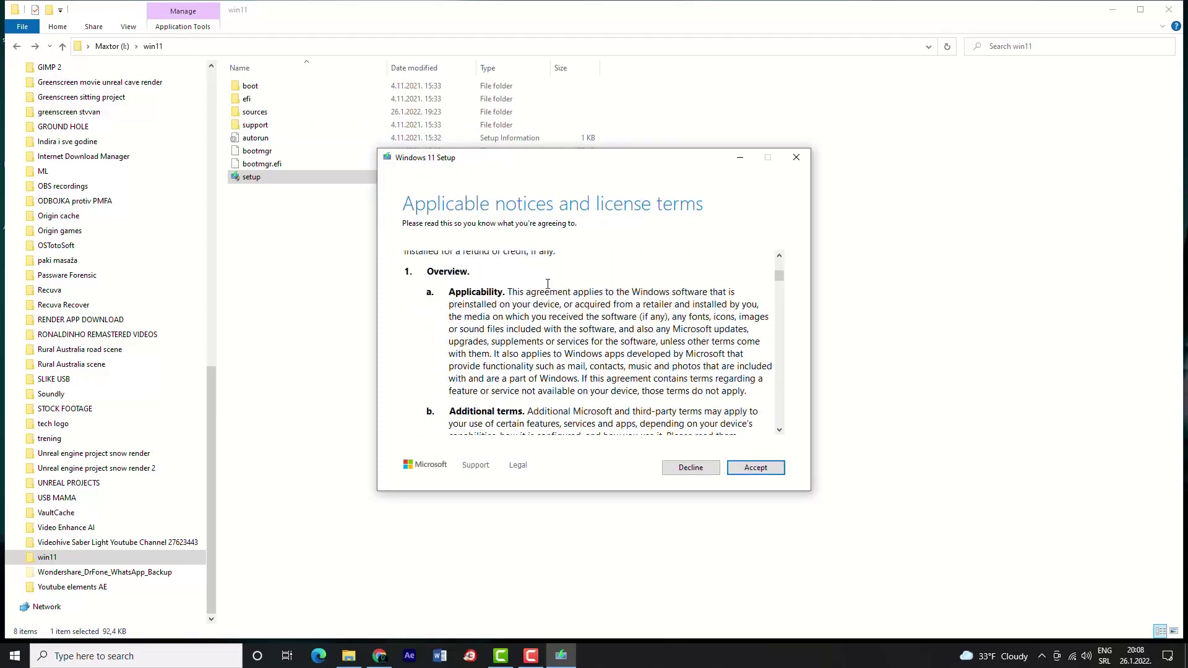
left_click(765, 468)
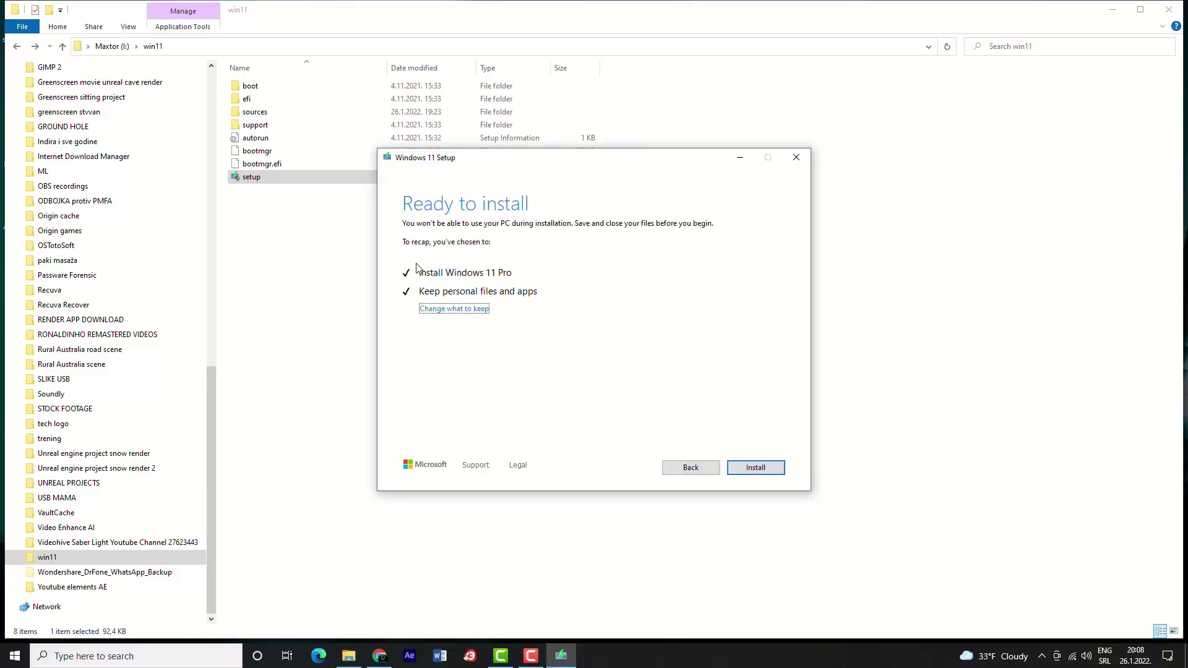
- Choose to keep personal files and apps, and quit Windows 11 Setup from the Ready to install page
left_click(463, 309)
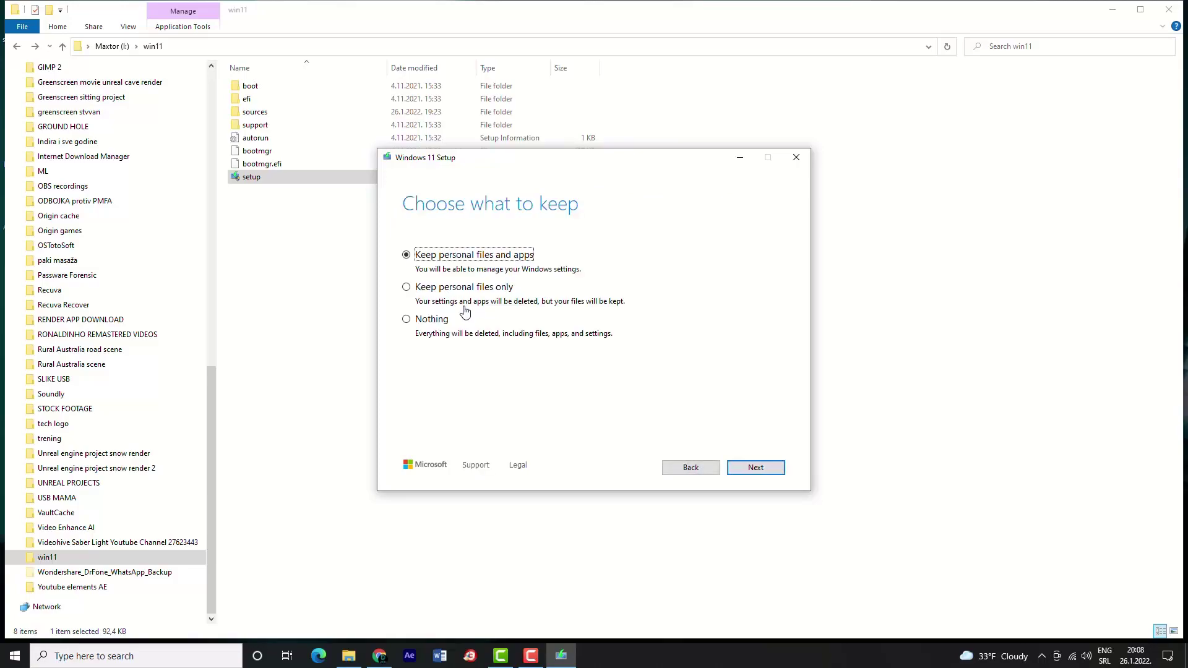
left_click(408, 287)
left_click(418, 320)
left_click(406, 255)
left_click(755, 467)
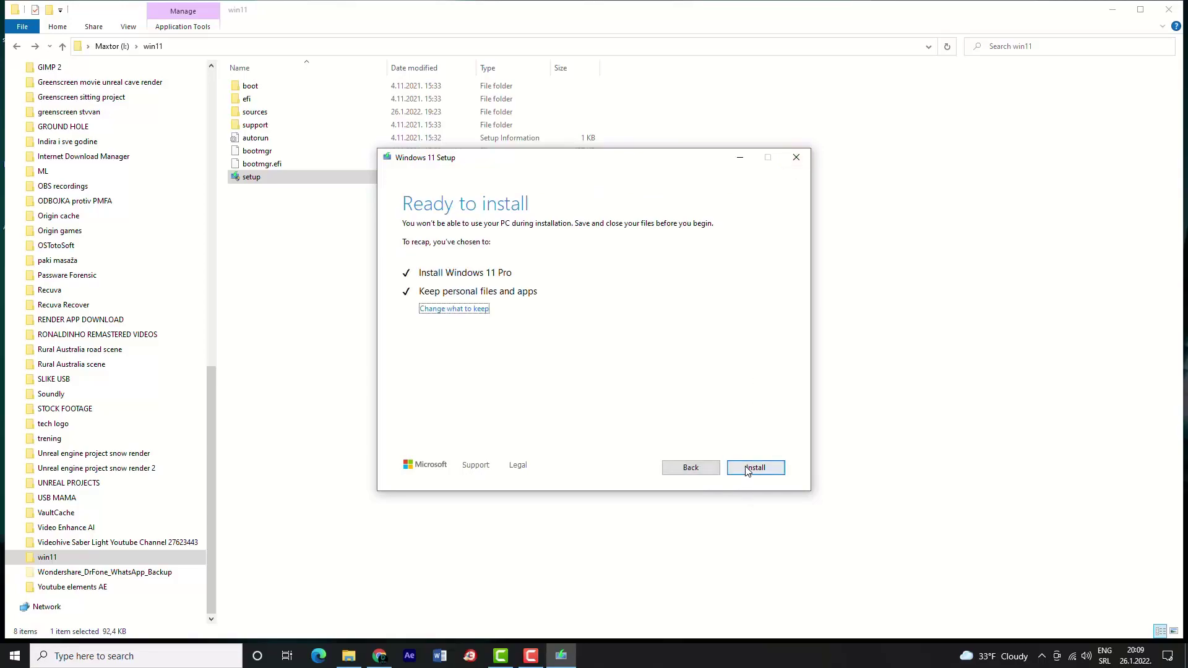
left_click(794, 159)
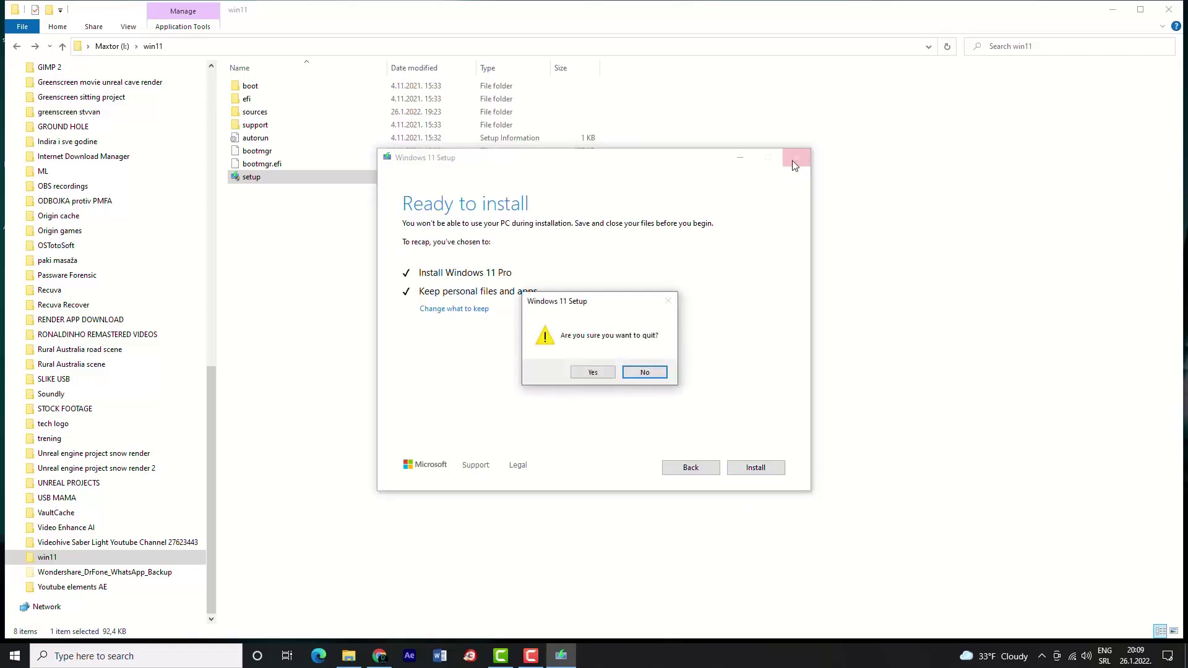
left_click(592, 373)
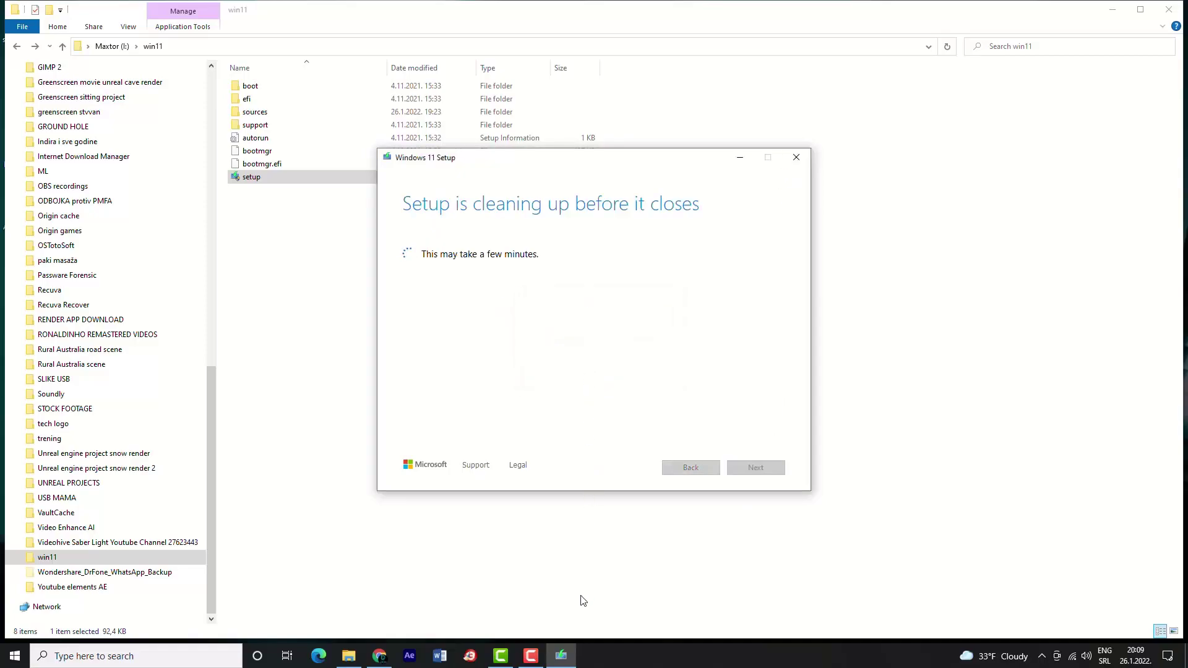